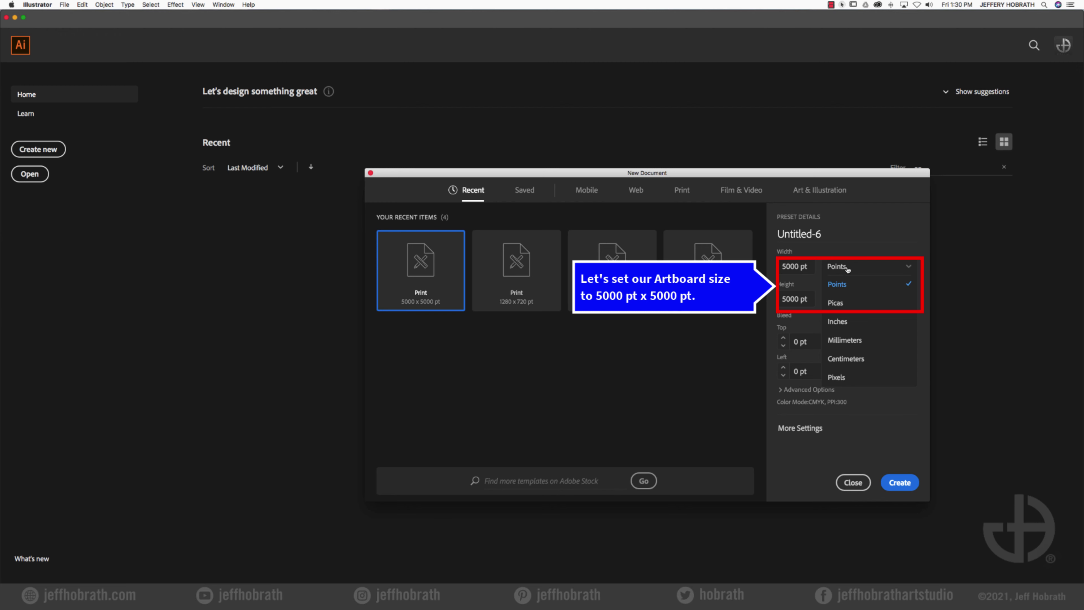
- Create a new document with a 5000 x 5000 pt artboard, using points as the unit
left_click(843, 285)
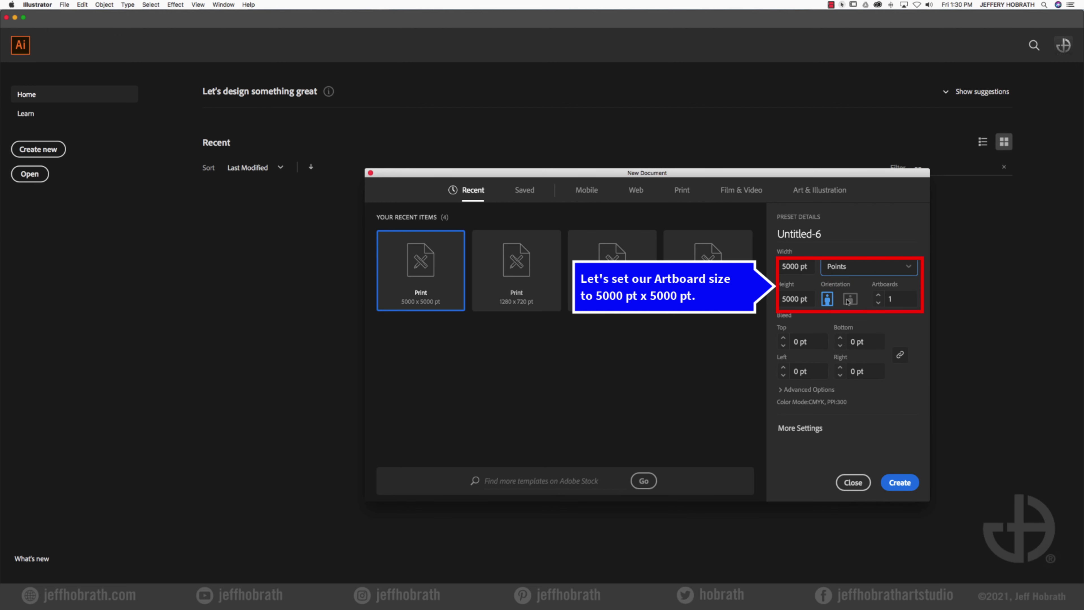
left_click(900, 482)
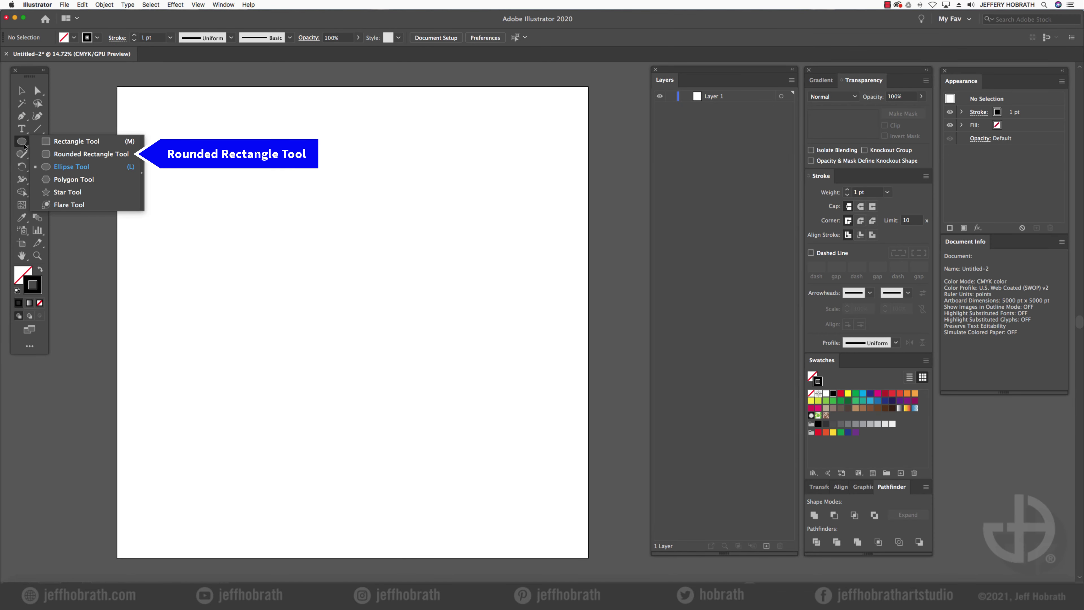
- Draw a rounded rectangle about 296 x 166 pt near the artboard's upper-left corner and give it a 60 pt stroke
left_click(66, 153)
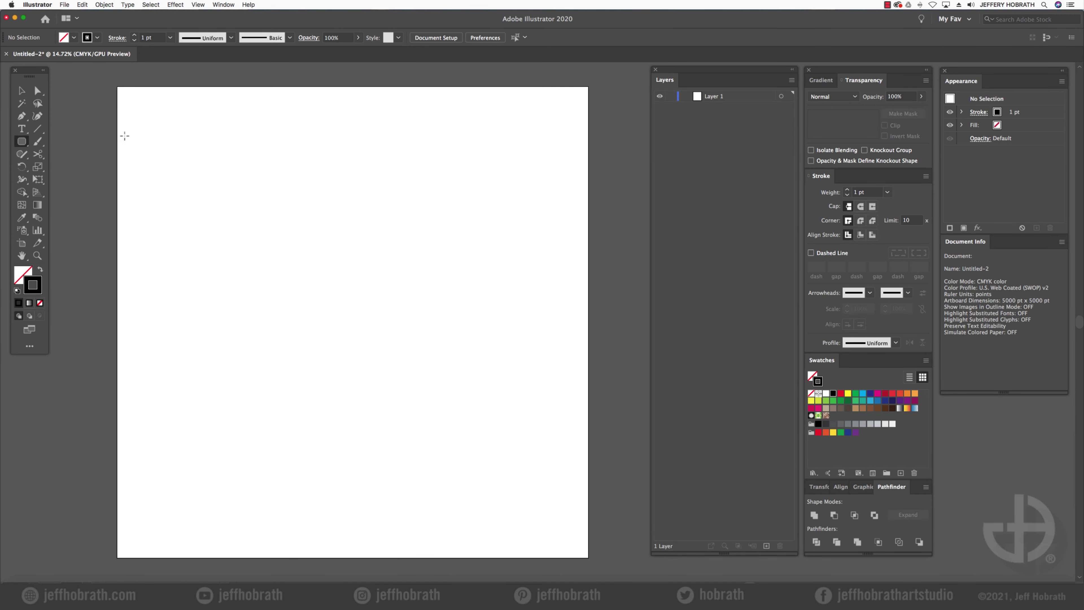
left_click_drag(147, 129, 176, 144)
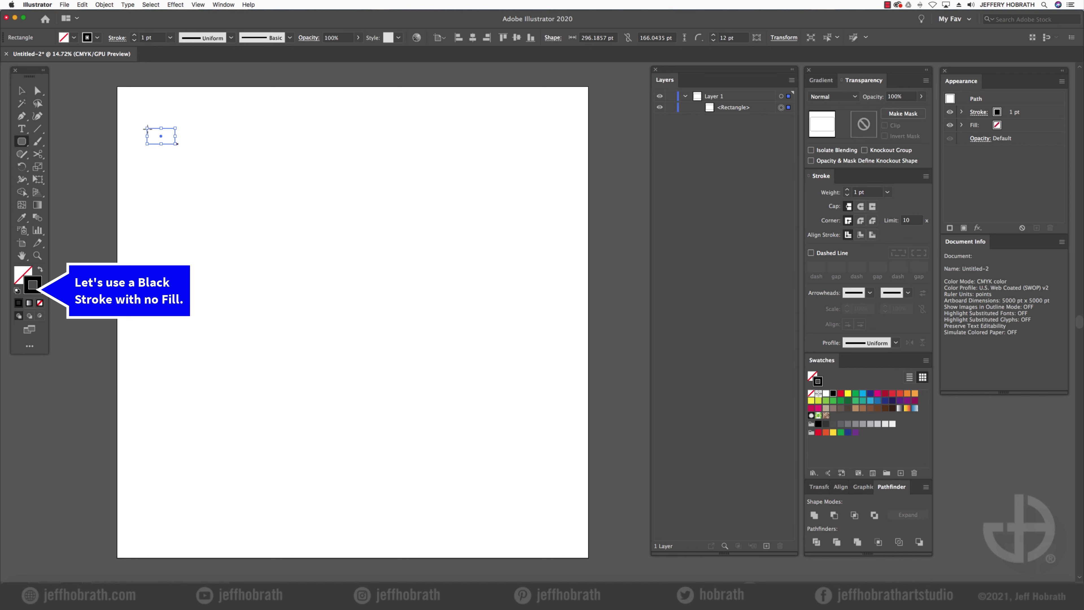
left_click(886, 192)
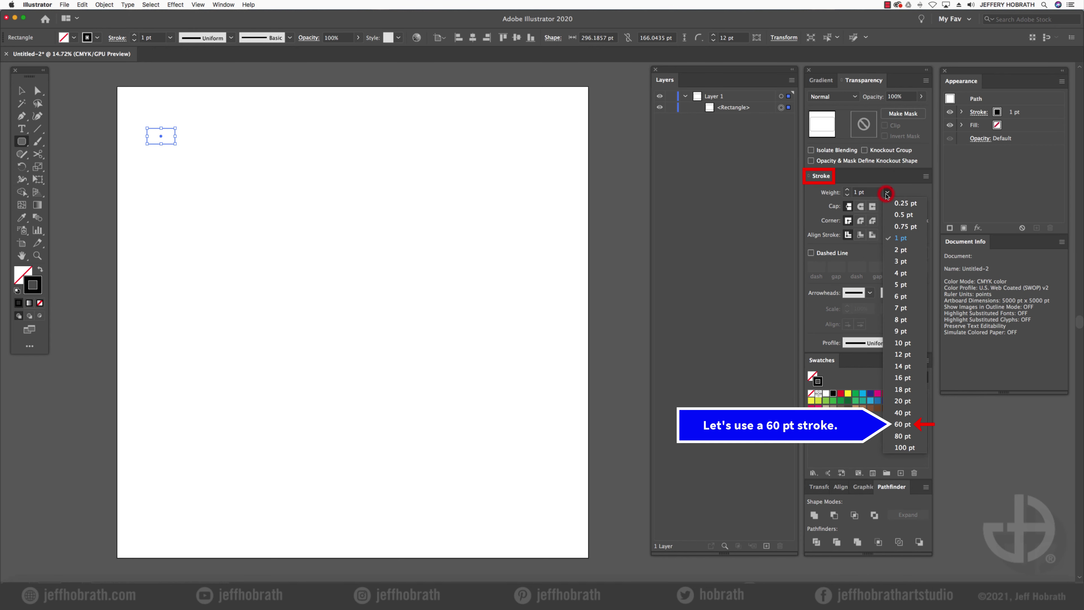
left_click(902, 424)
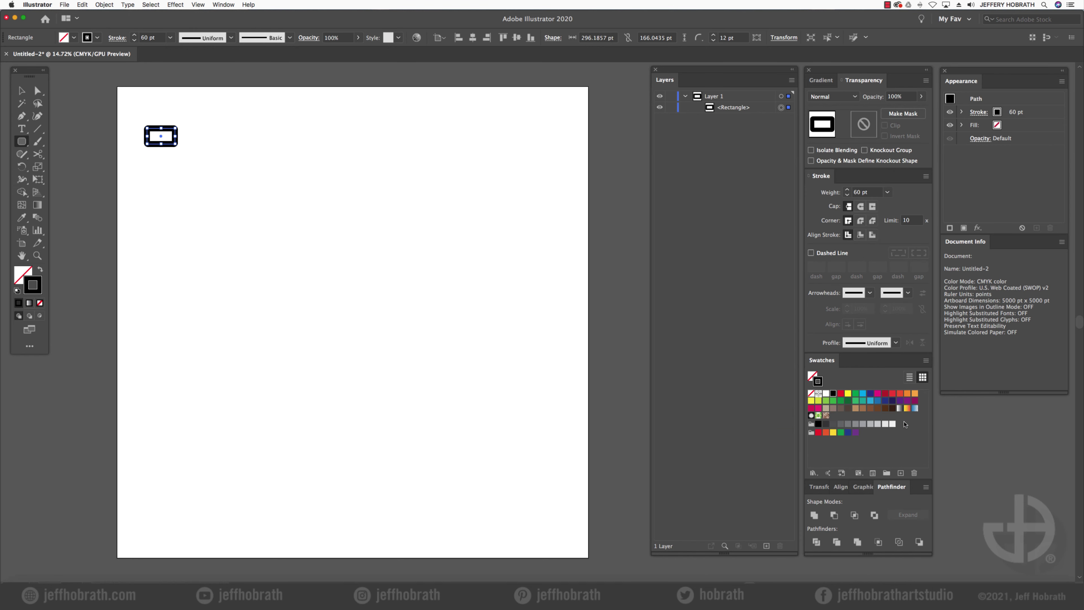
- Raise the rounded rectangle's corner radius to about 83 pt
left_click(713, 38)
left_click(713, 37)
left_click(714, 37)
left_click(713, 38)
left_click(713, 37)
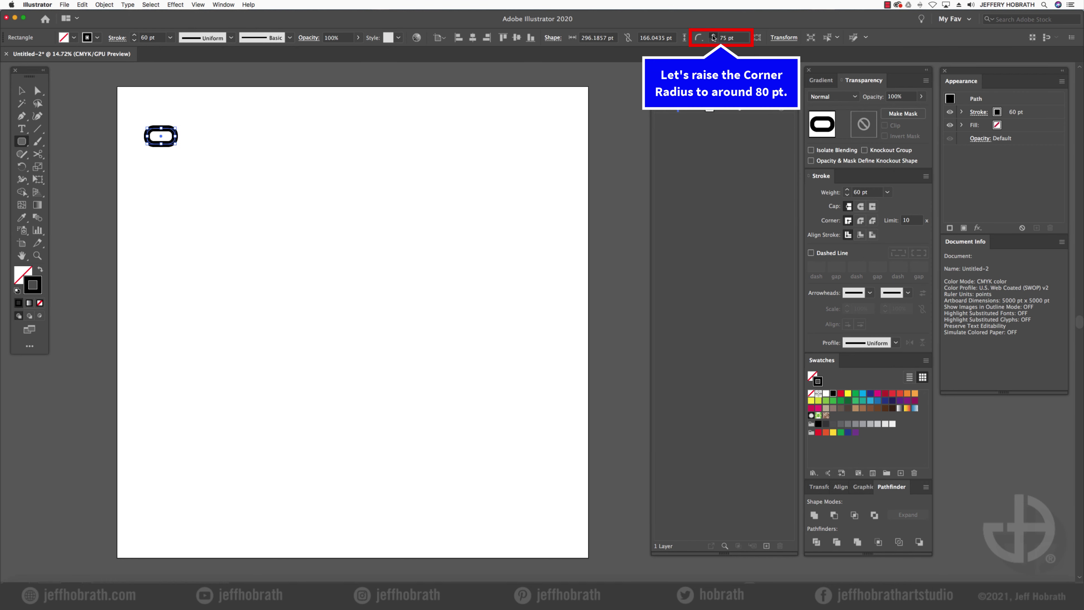
left_click(713, 38)
- Convert the rounded rectangle's stroke to a filled shape with Outline Stroke
left_click(22, 91)
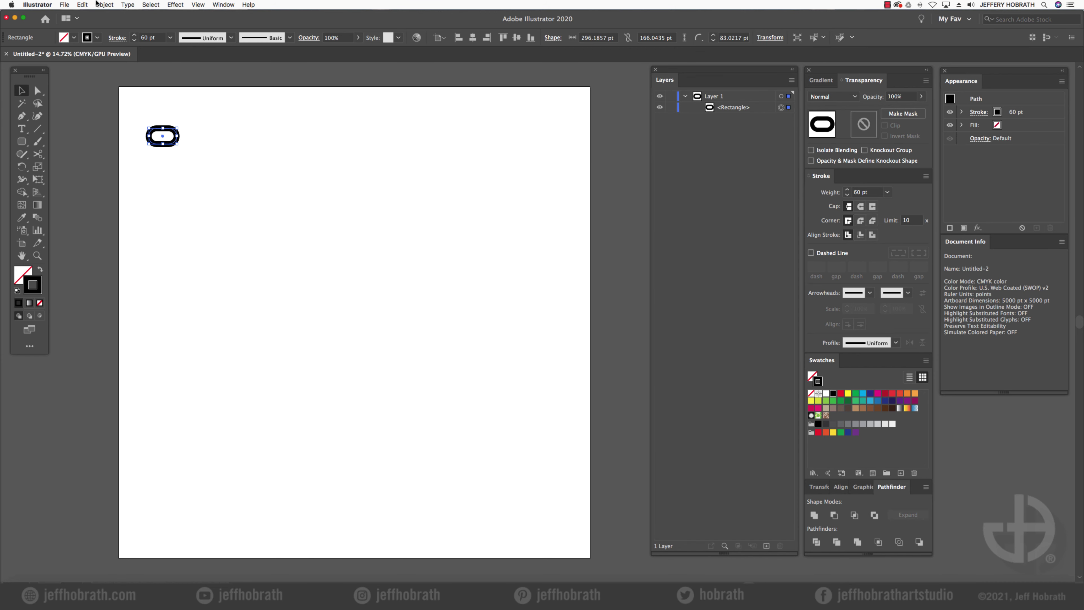
left_click(103, 5)
mouse_move(123, 193)
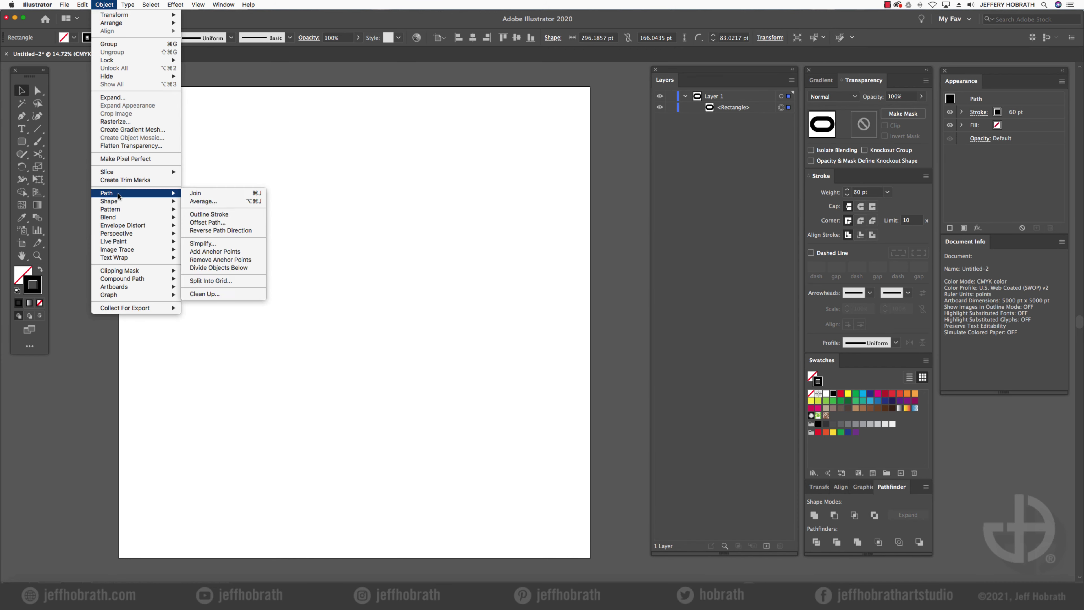
left_click(219, 215)
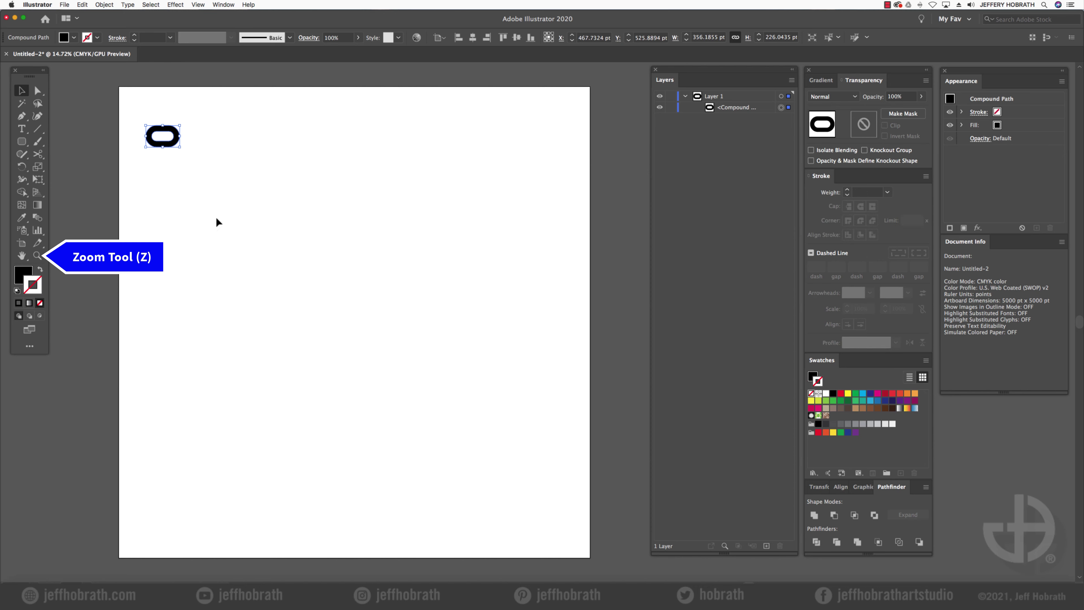
- Draw a 60 pt high rounded rectangle over the link's top edge, matching its length and thickness, and set its corner radius to 30 pt
left_click(37, 255)
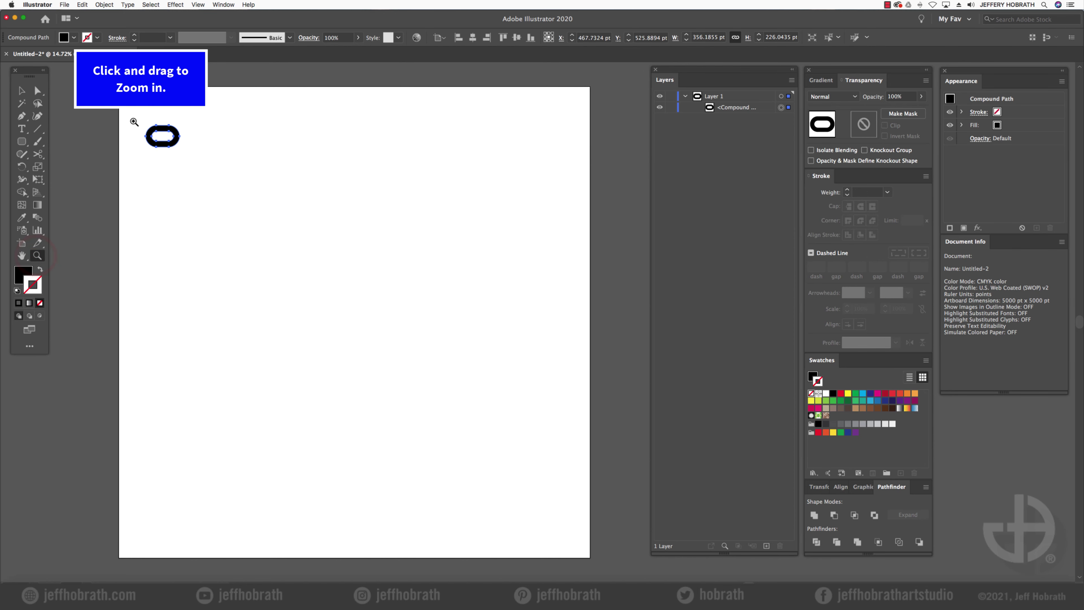
left_click_drag(134, 122, 281, 134)
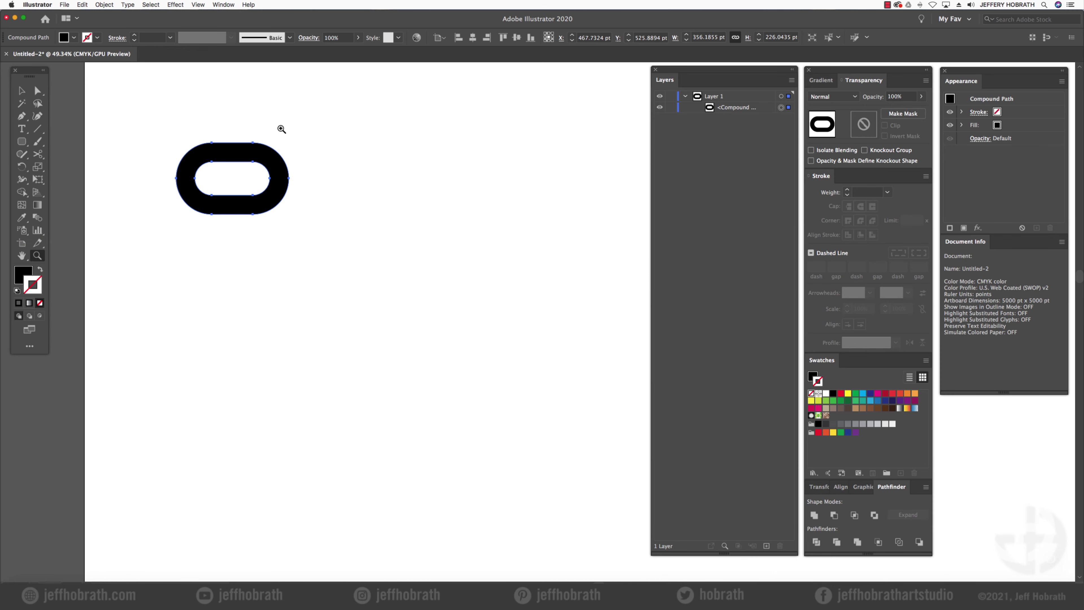
left_click(23, 142)
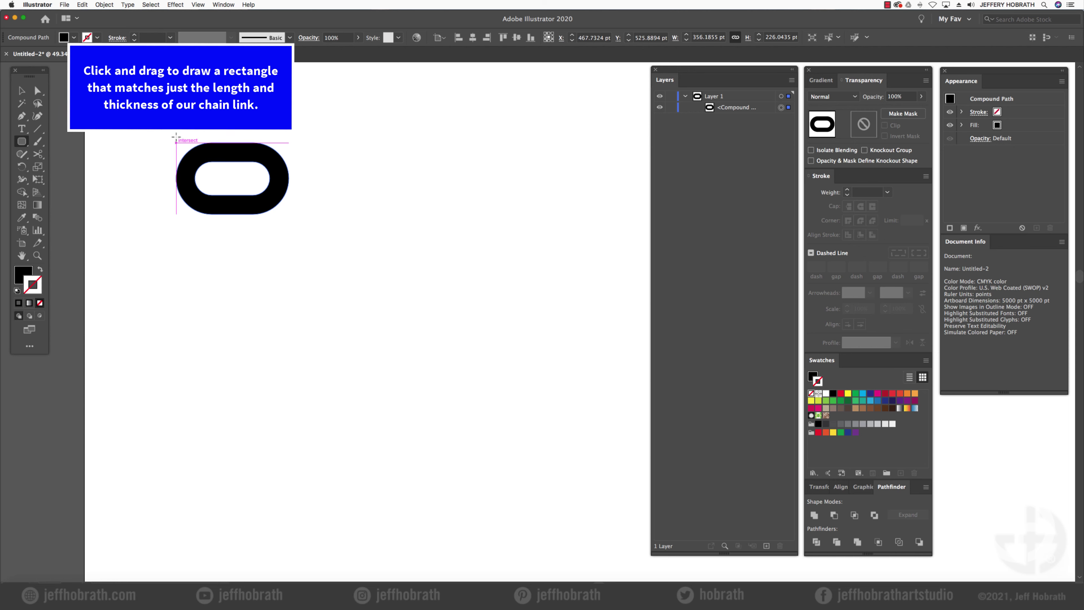
left_click_drag(176, 144, 289, 162)
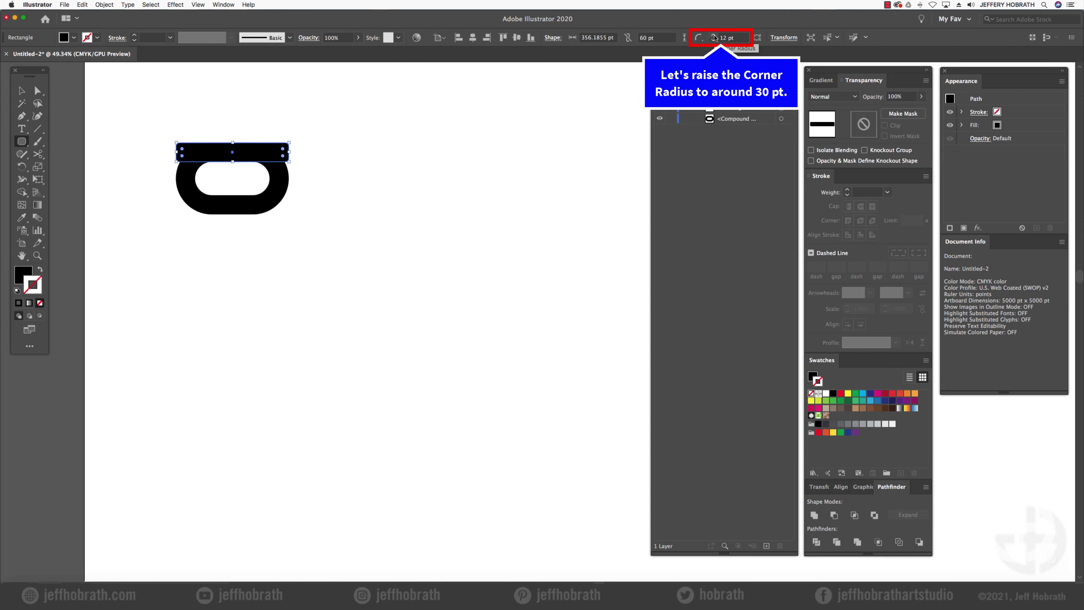
left_click(714, 38)
type("30")
key("Return")
- Move the thin rounded bar straight up so it sits clear above the chain link, and deselect it
left_click(20, 91)
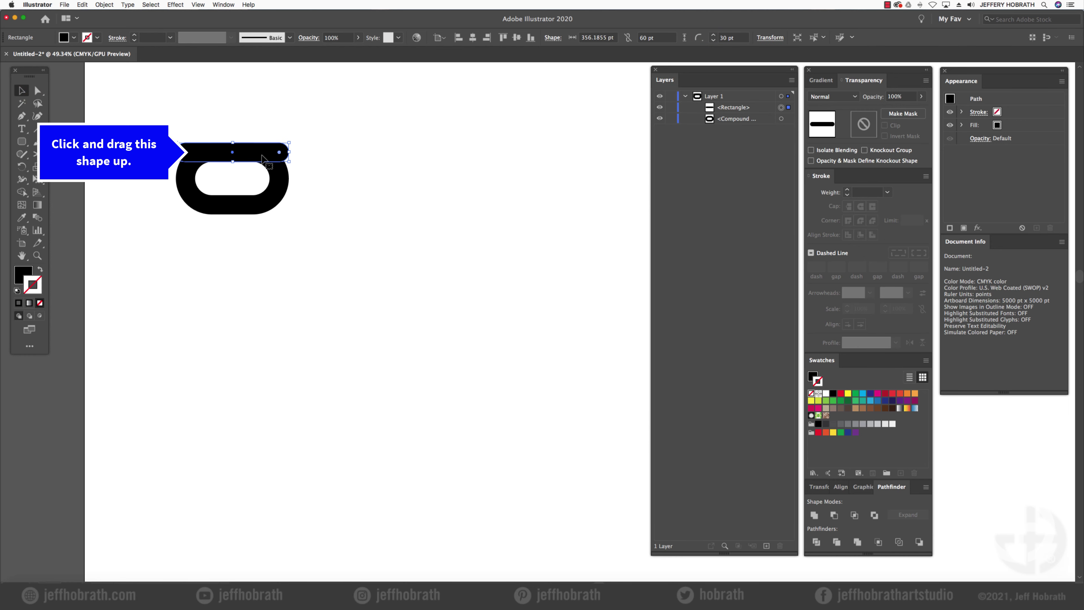
left_click_drag(262, 158, 256, 114)
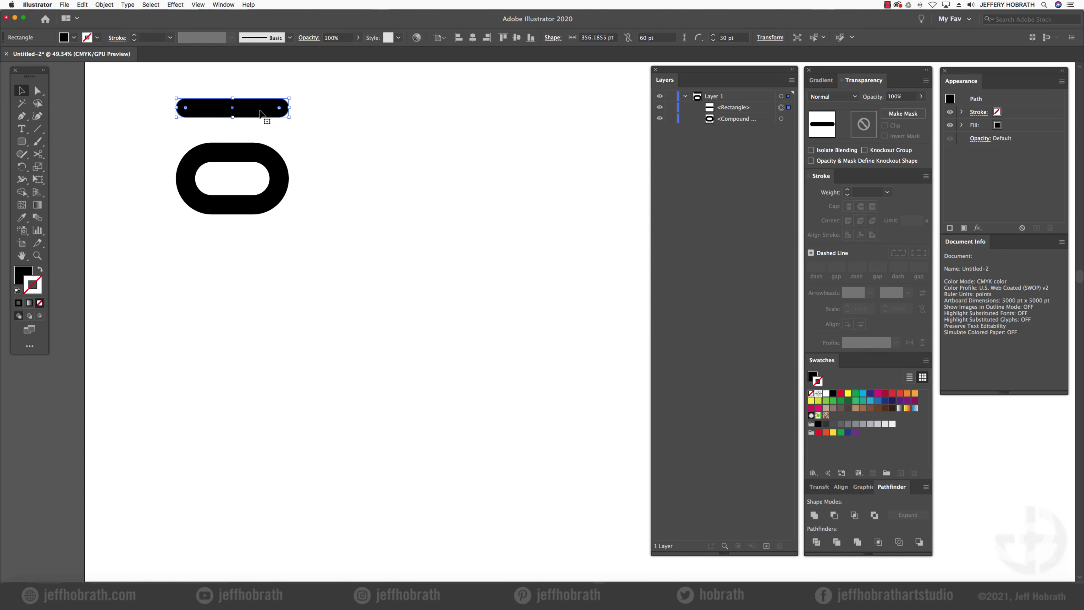
left_click(133, 90)
- Duplicate the chain link horizontally to the right side of the artboard, about 3838 pt from the original
left_click(38, 255)
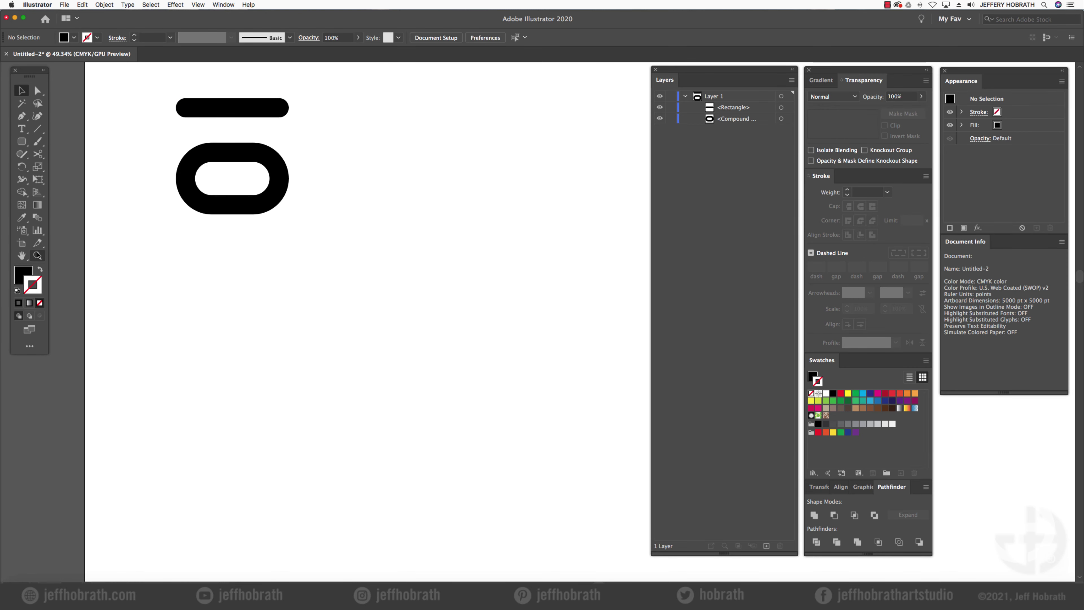
left_click_drag(239, 215, 170, 157)
key("v")
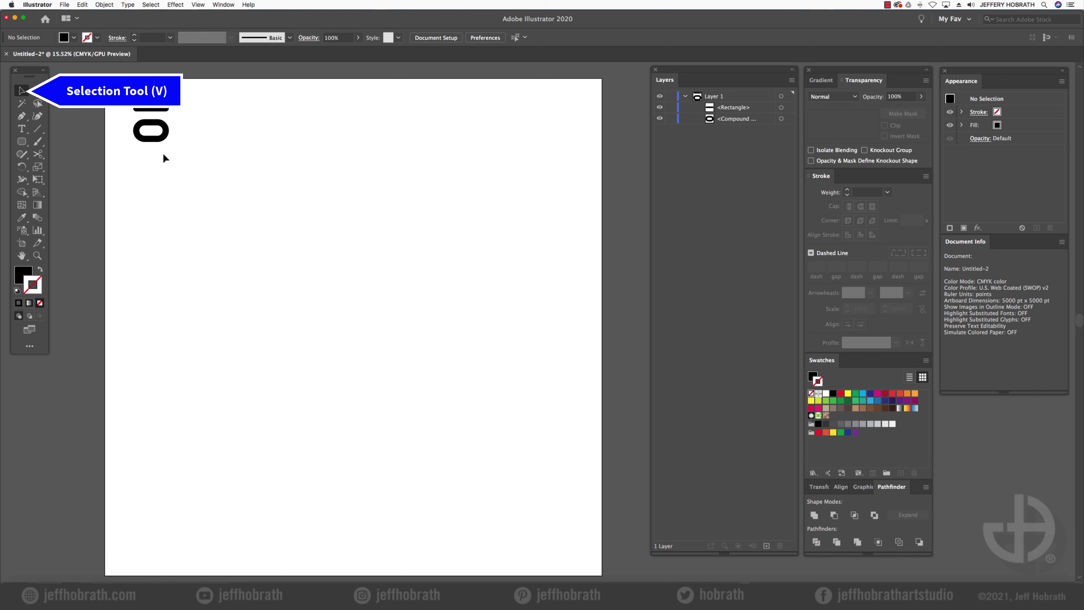
left_click(154, 139)
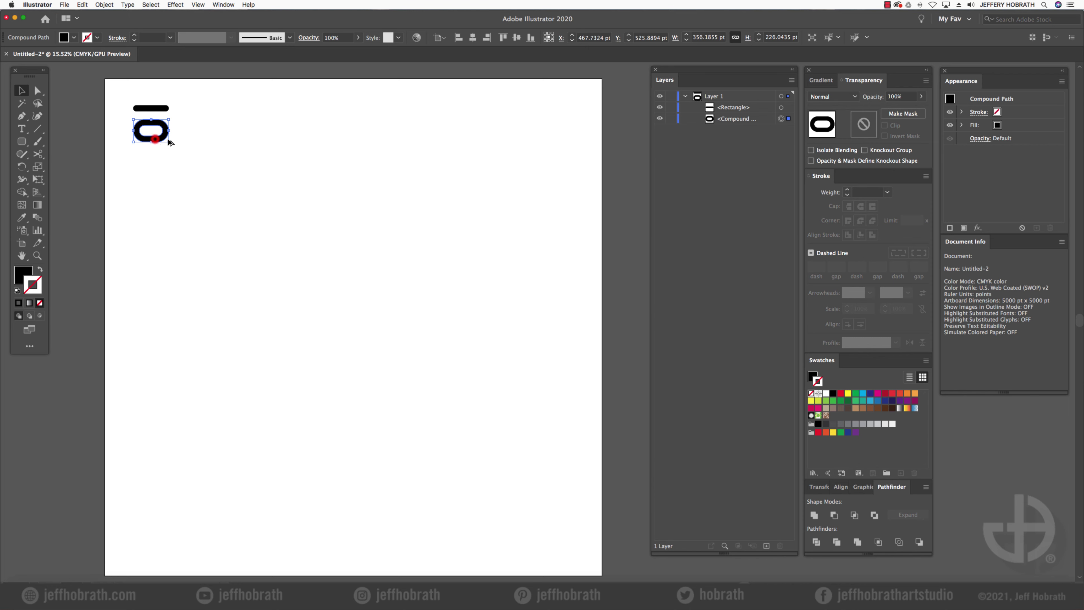
left_click_drag(154, 140, 544, 147)
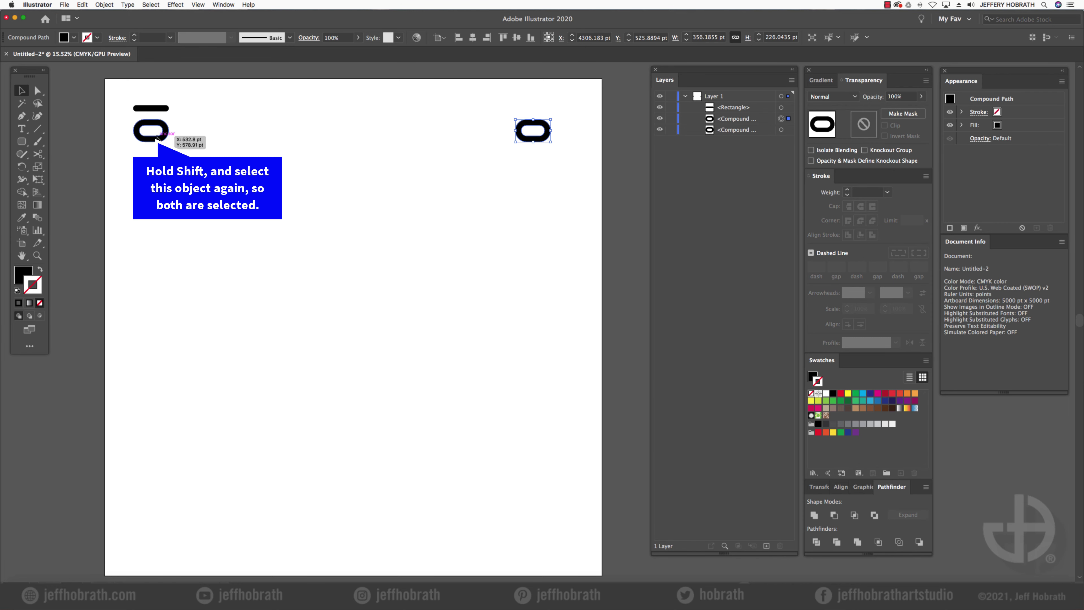
- Blend the two chain links into an evenly spaced row with the Blend tool
left_click(157, 137, "shift")
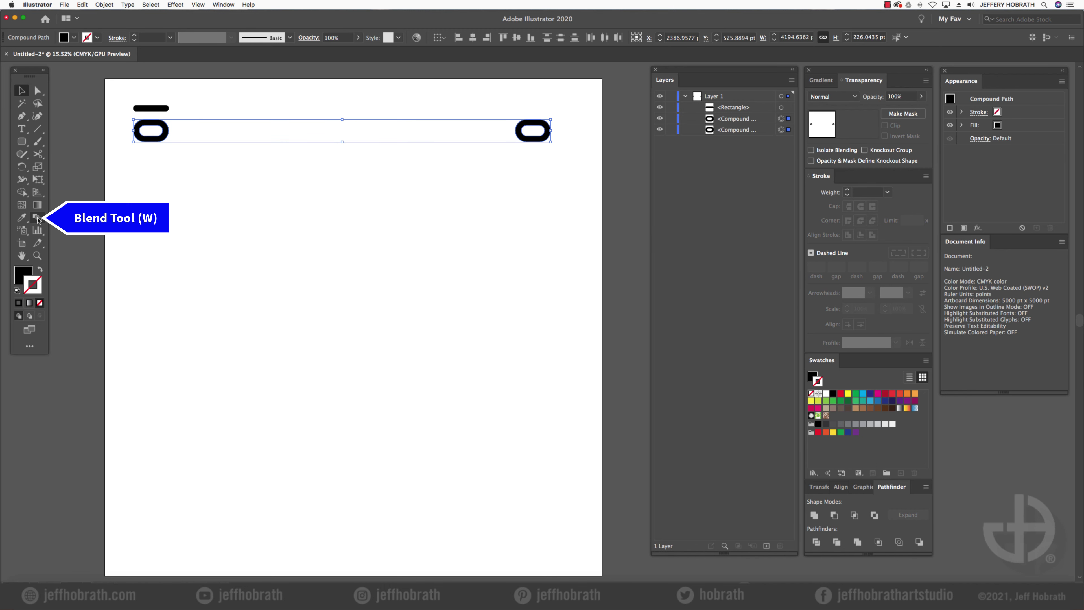
left_click(38, 218)
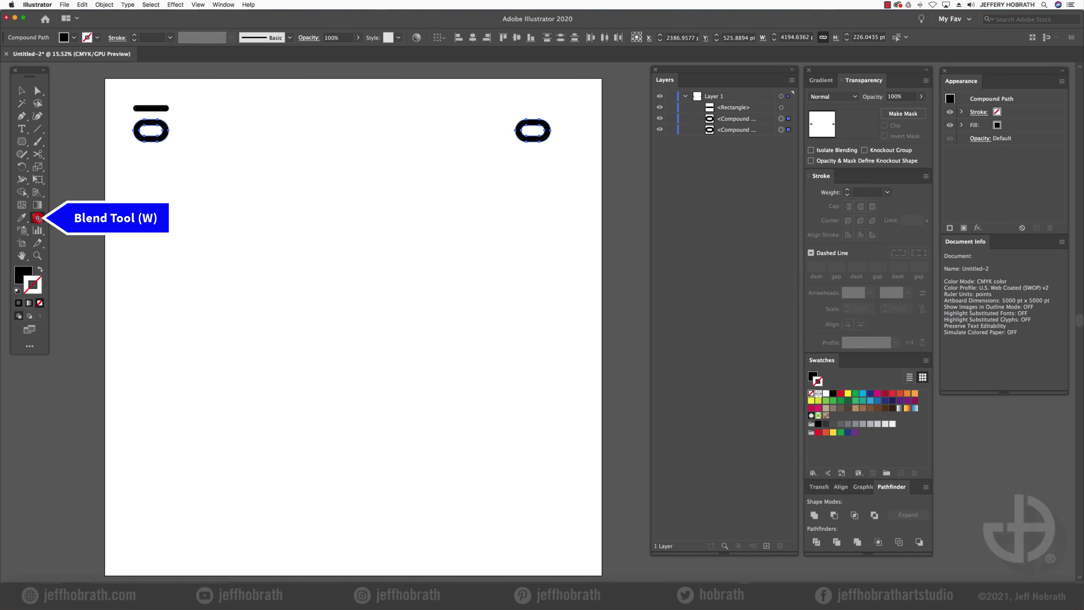
left_click(164, 134)
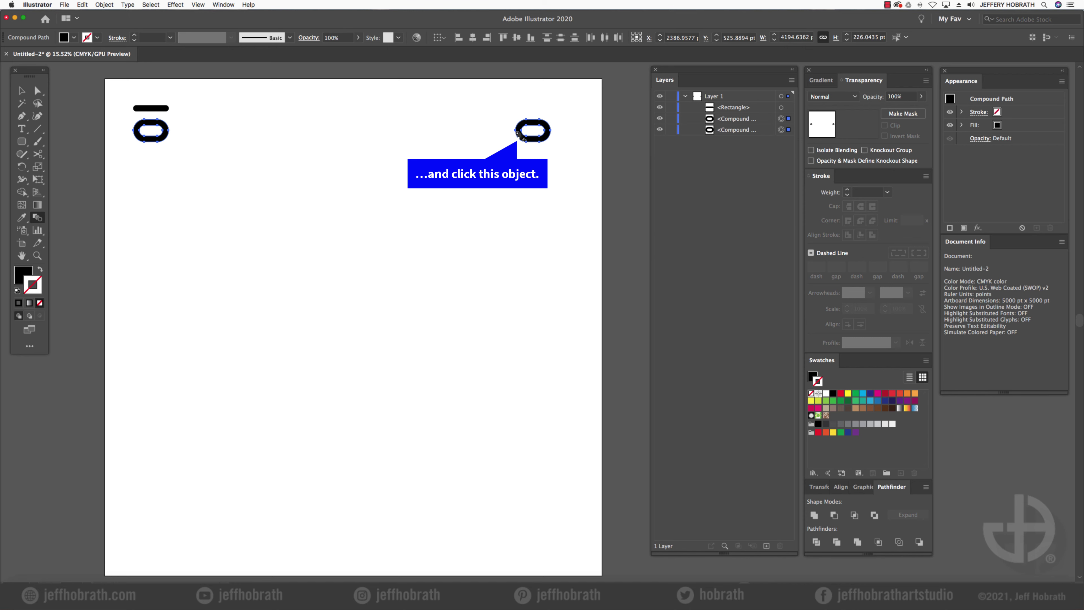
left_click(520, 135)
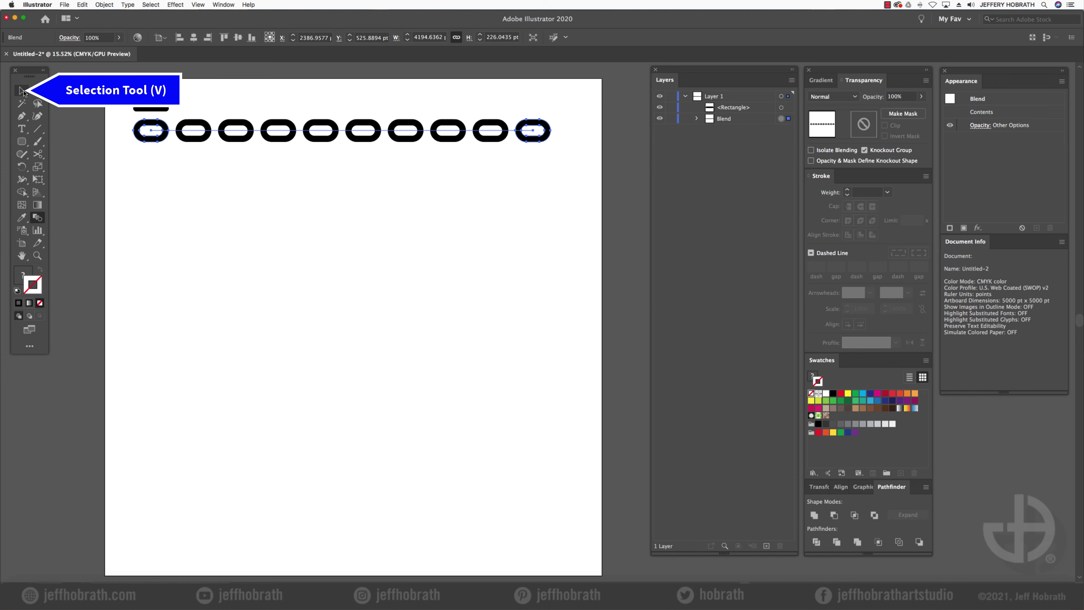
- Duplicate the thin rounded bar horizontally so the copy sits above the last chain link
left_click(22, 91)
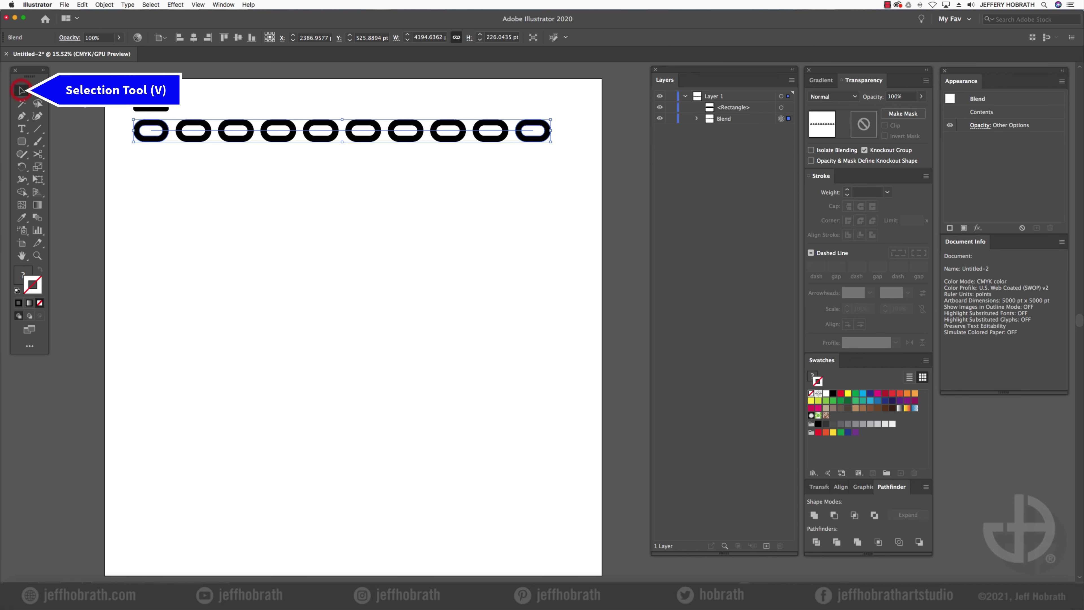
left_click(150, 110)
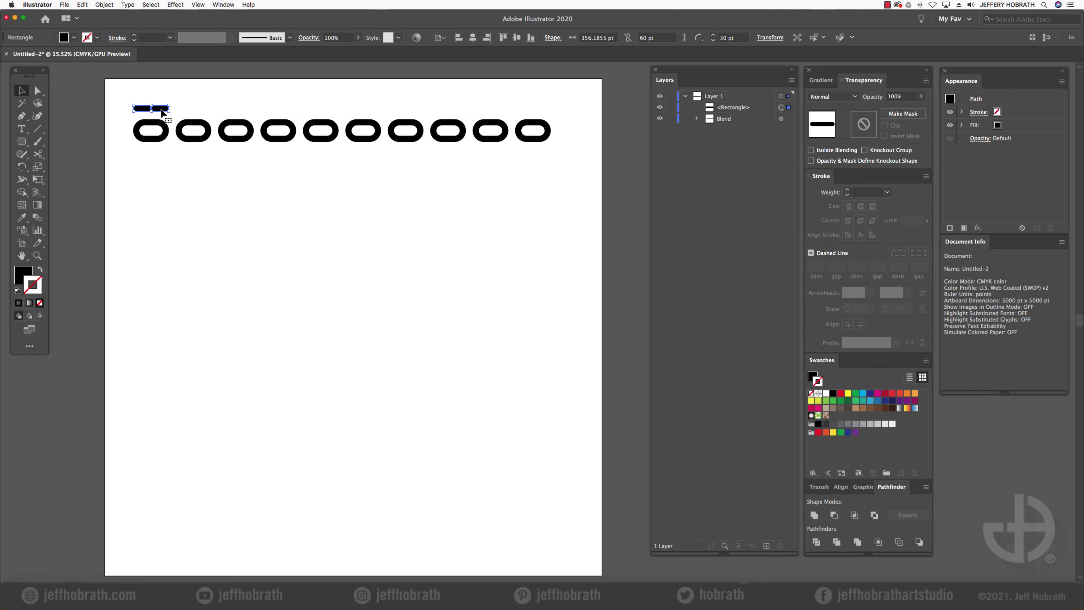
left_click_drag(151, 109, 550, 135)
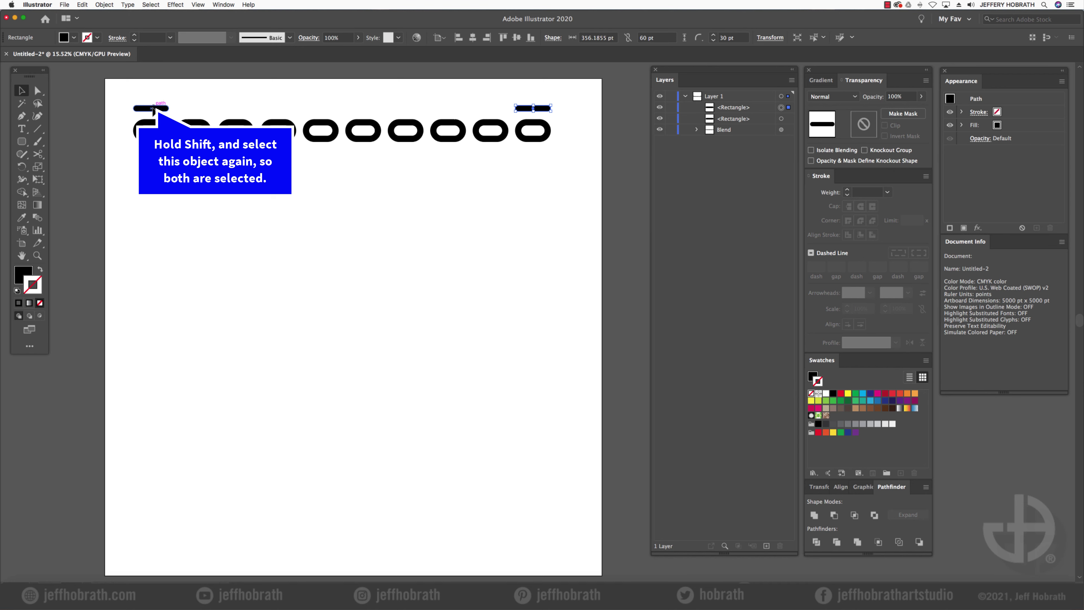
- Blend the two thin bars into a matching row above the chain links
left_click(150, 108, "shift")
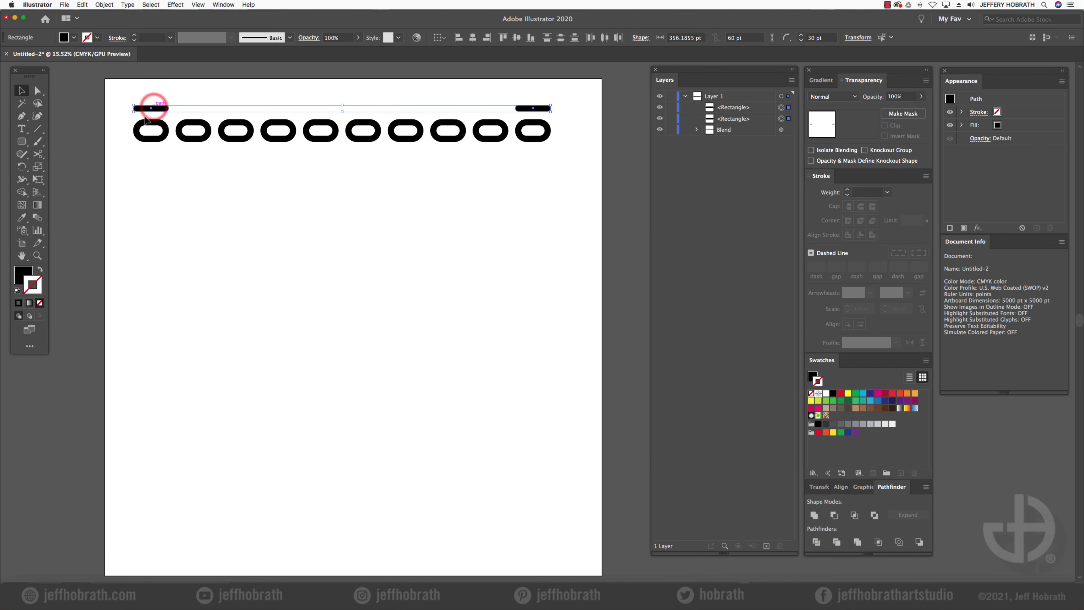
left_click(37, 217)
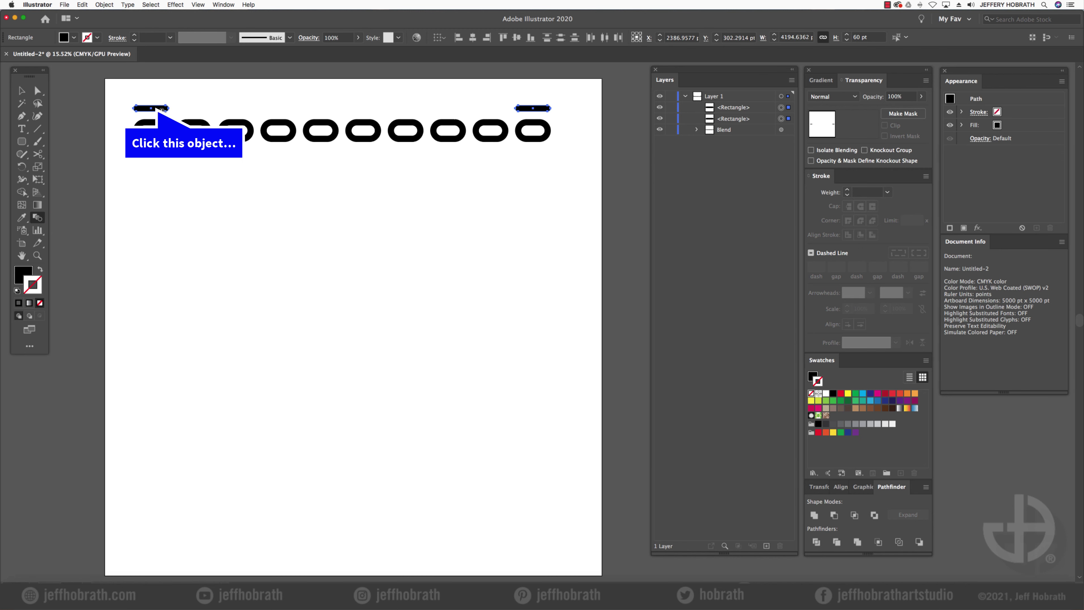
left_click(162, 110)
left_click(533, 110)
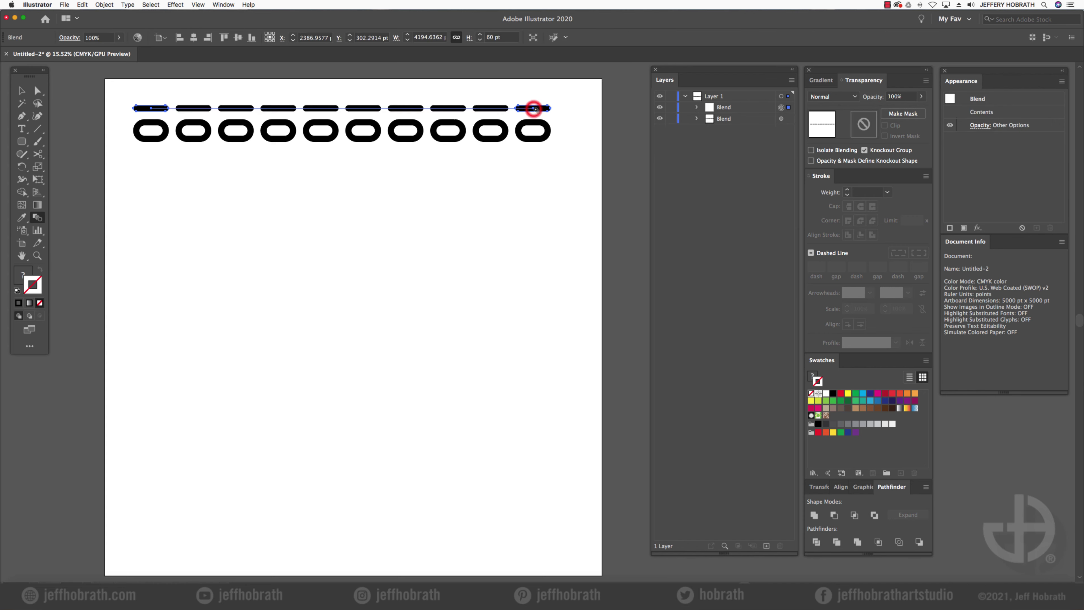
- Draw a circle about 3385 pt in diameter from its center, below the two blended rows
left_click(21, 142)
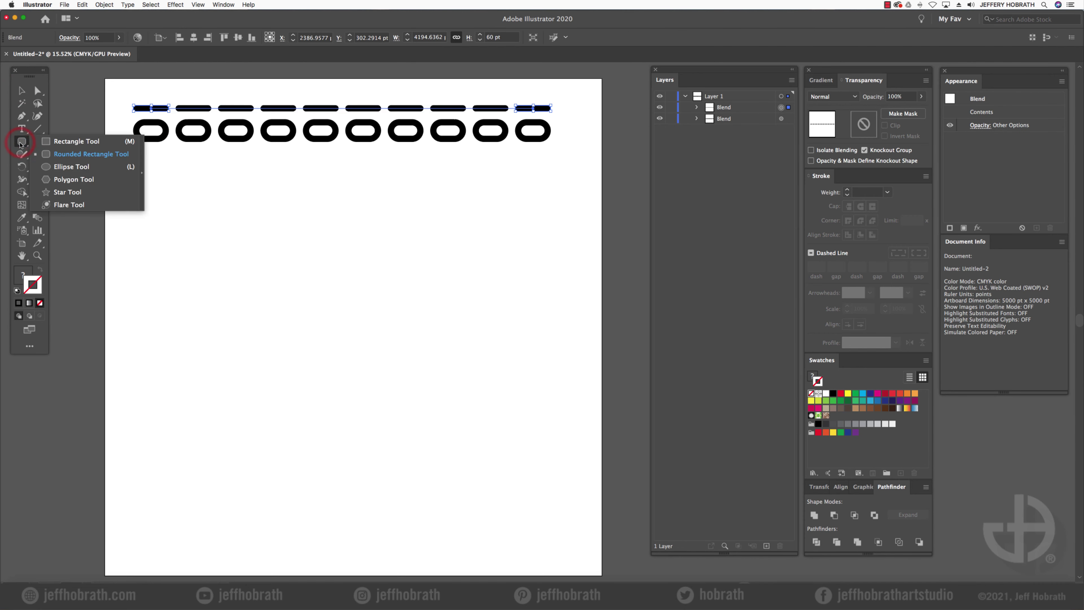
left_click(55, 166)
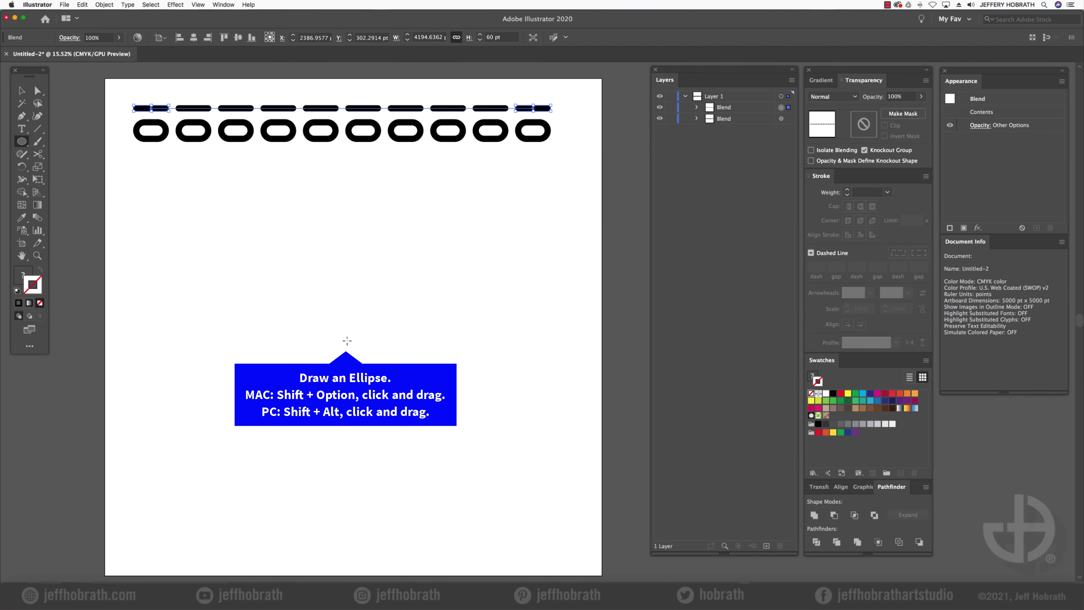
left_click_drag(346, 340, 514, 478)
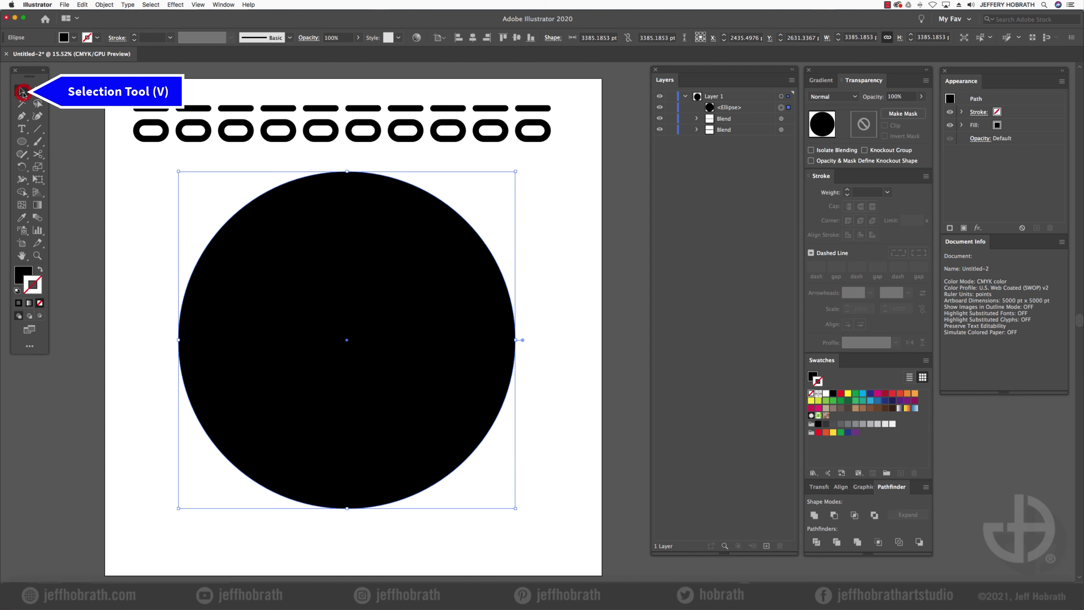
- Copy the large circle to the clipboard
left_click(23, 91)
left_click(82, 5)
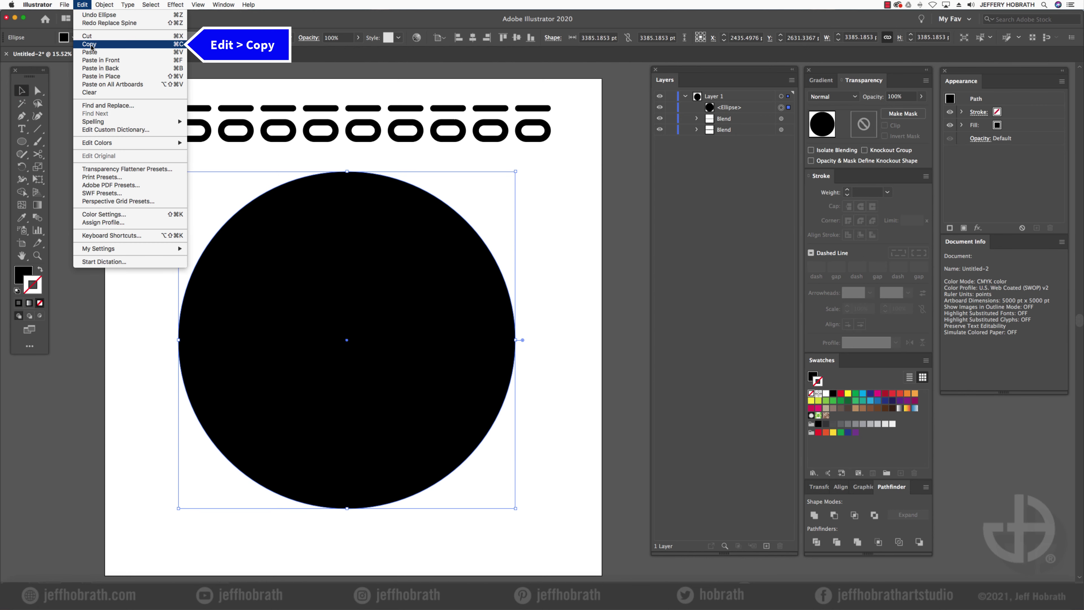
left_click(89, 44)
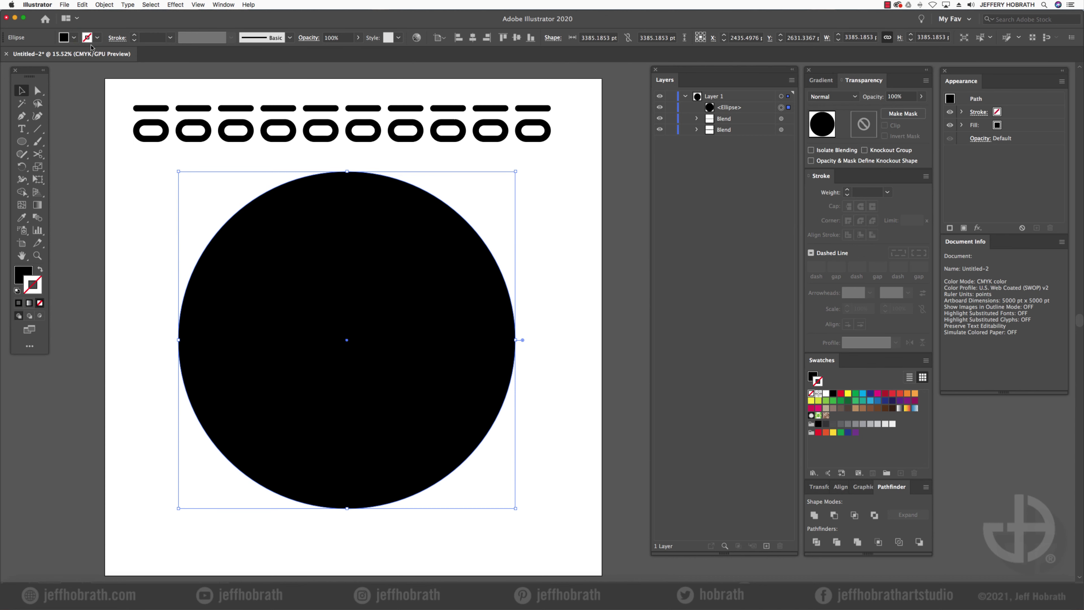
- Select the row of chain links and the large circle, and replace the blend's spine with the circle
left_click(85, 92)
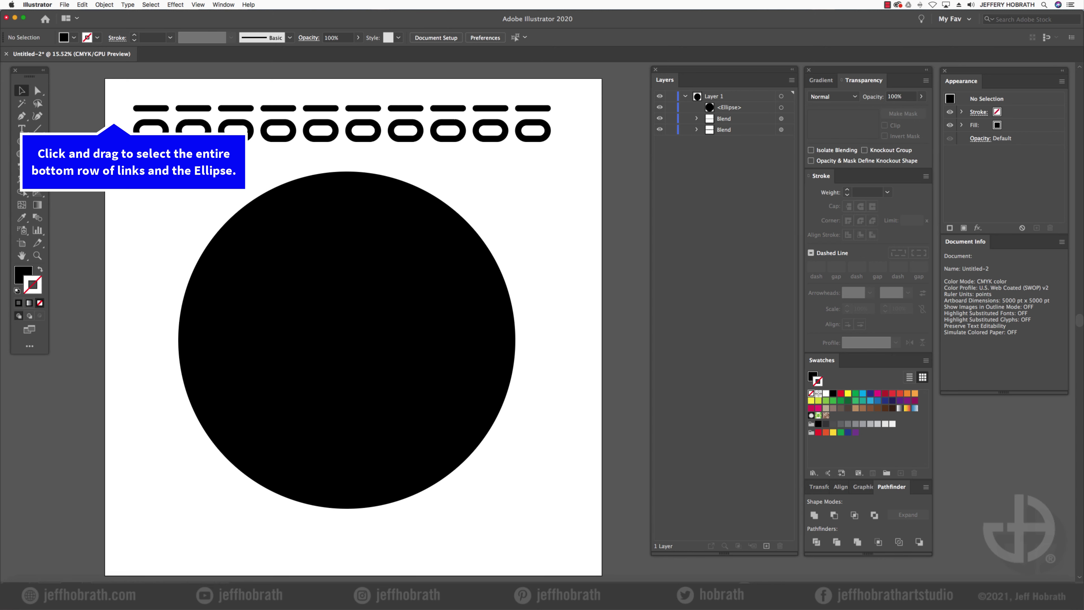
left_click_drag(113, 121, 645, 526)
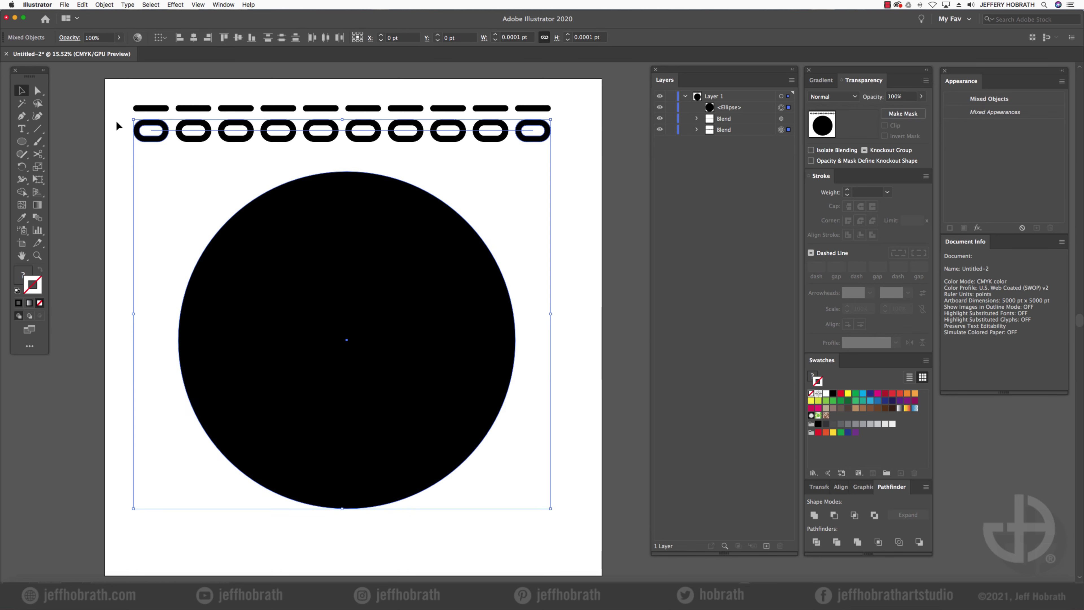
left_click(104, 4)
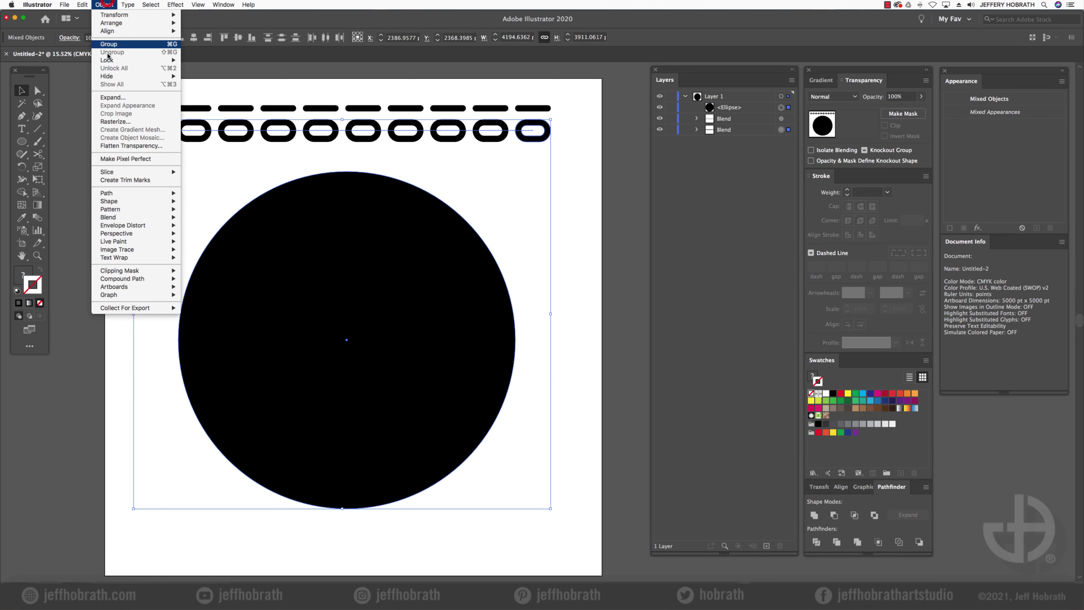
mouse_move(131, 217)
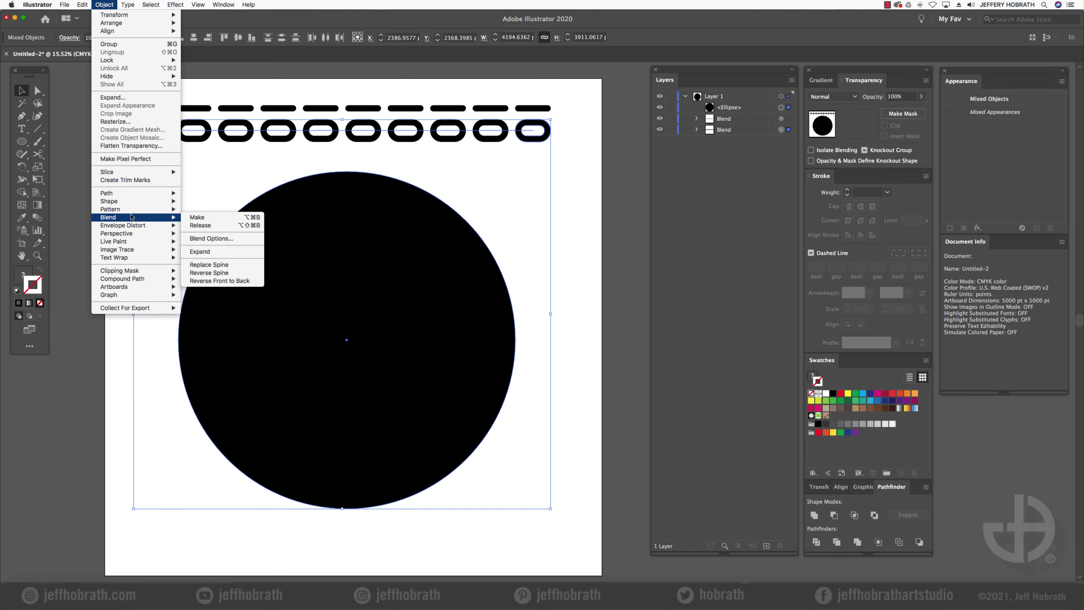
left_click(205, 264)
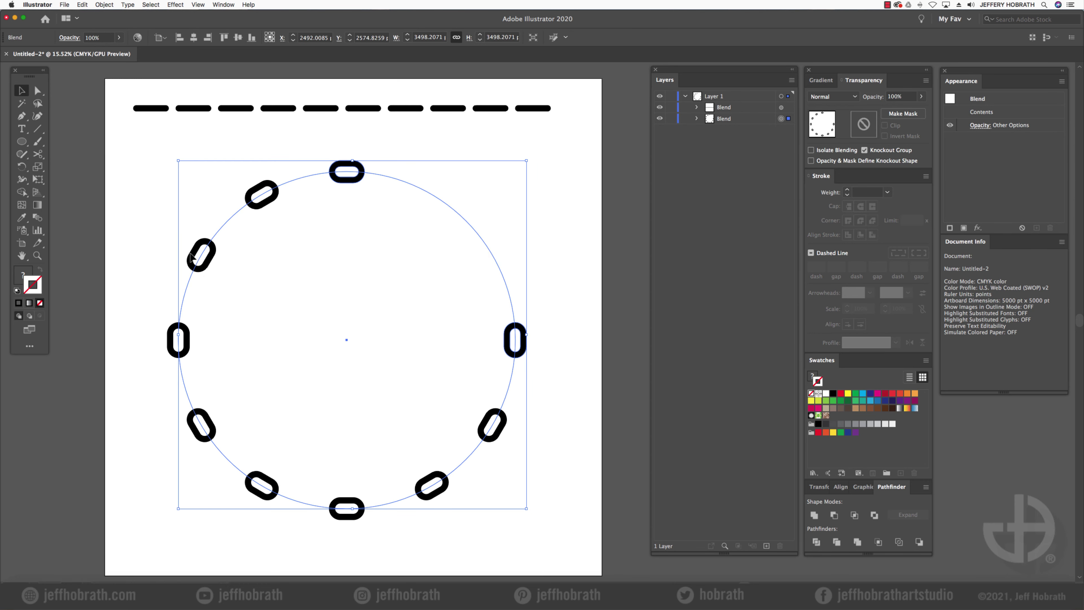
- Cut the link blend's circular spine with the Scissors tool at its rightmost anchor point and set the blend spacing to 24 specified steps
left_click(37, 154)
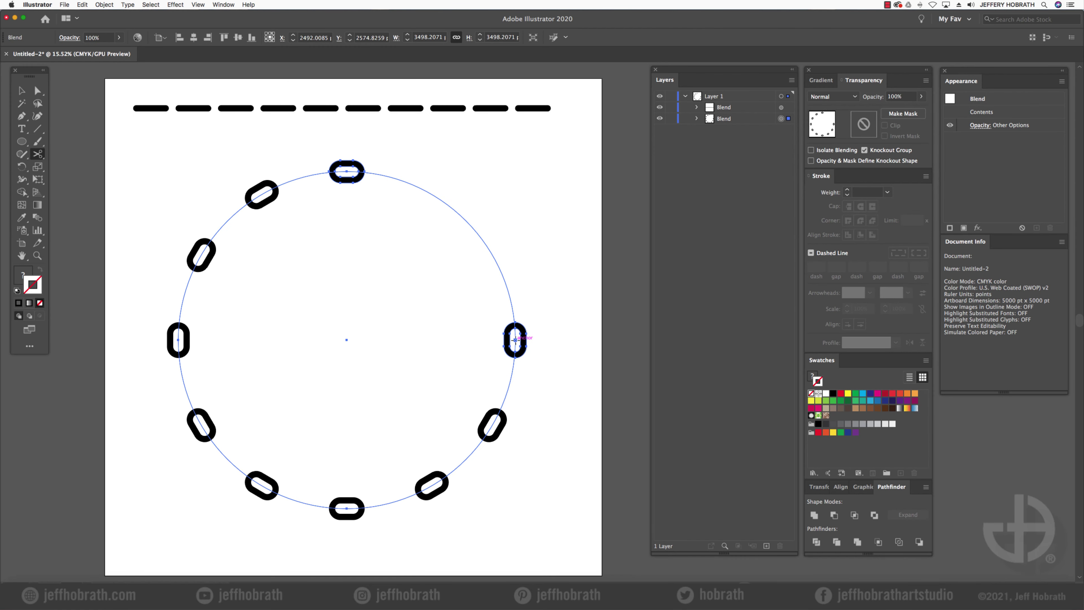
left_click(515, 340)
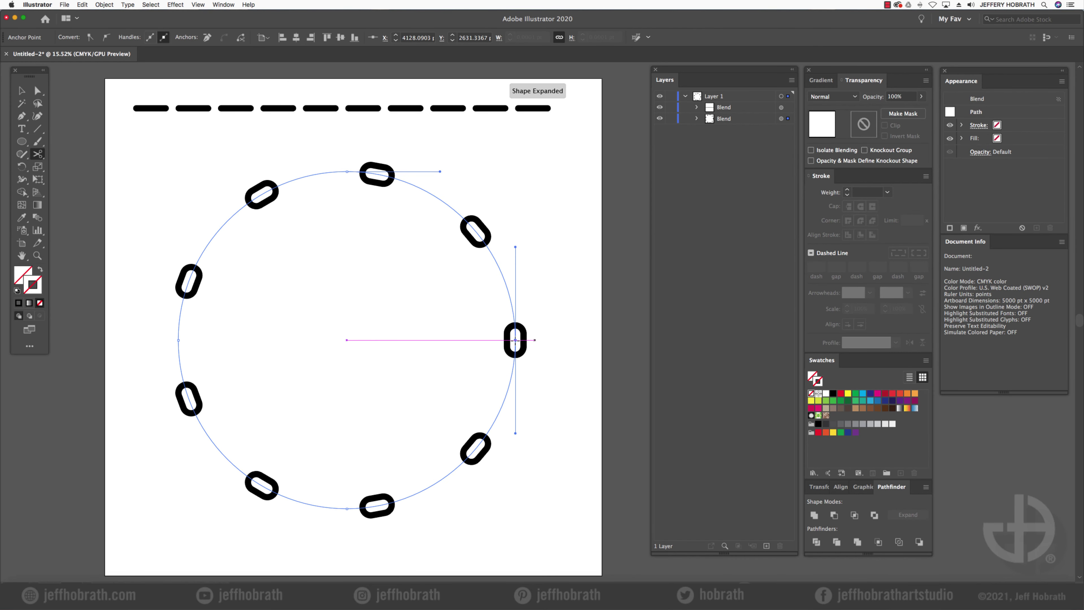
left_click(37, 219)
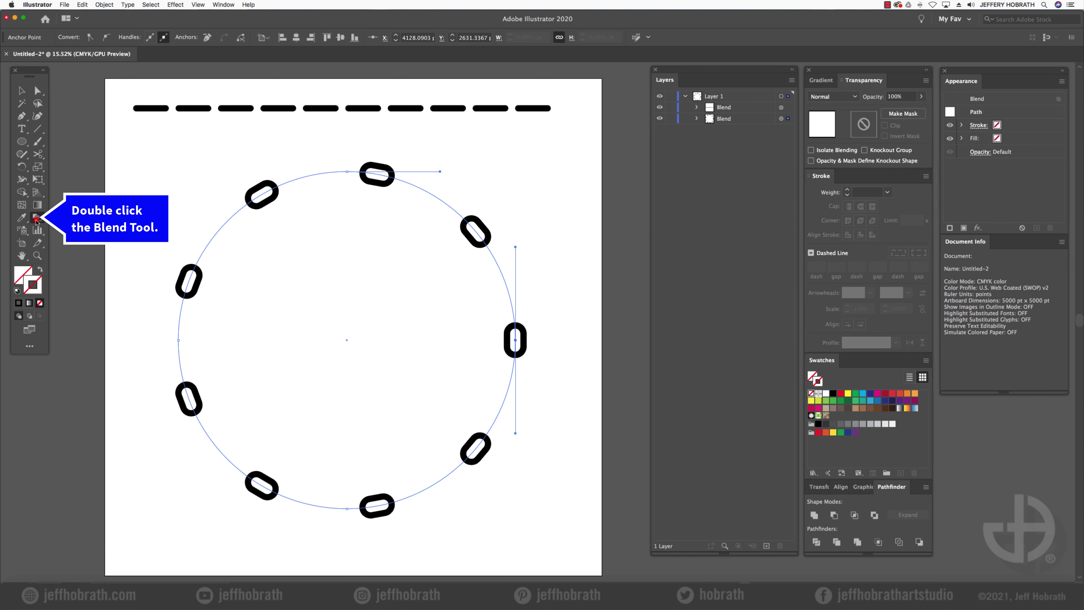
double_click(37, 218)
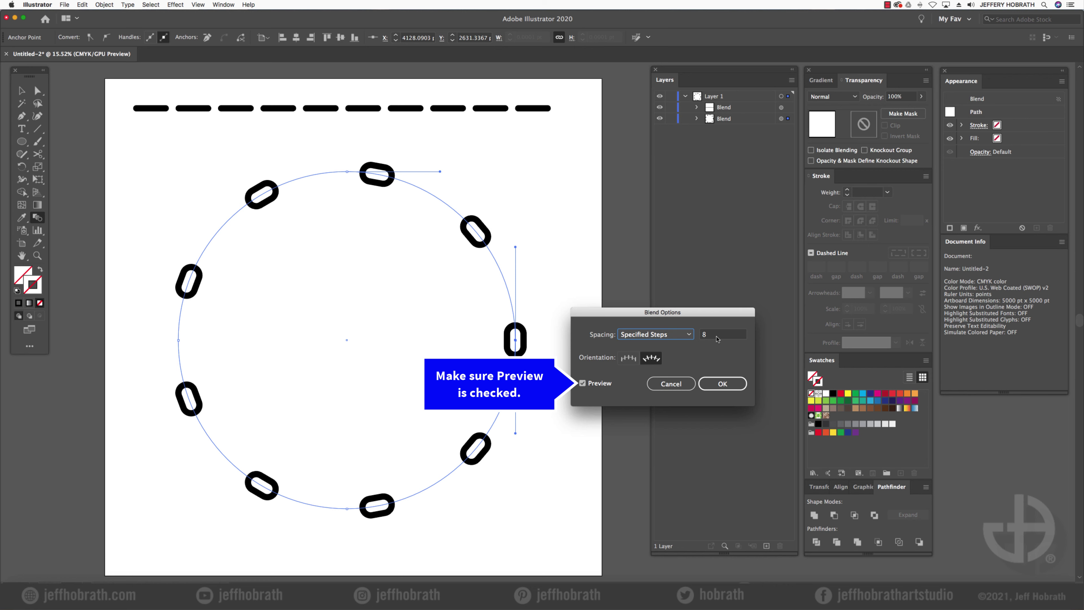
key("Up")
key("Up")
key("Up")
key("Up")
key("Up")
key("Up")
key("Up")
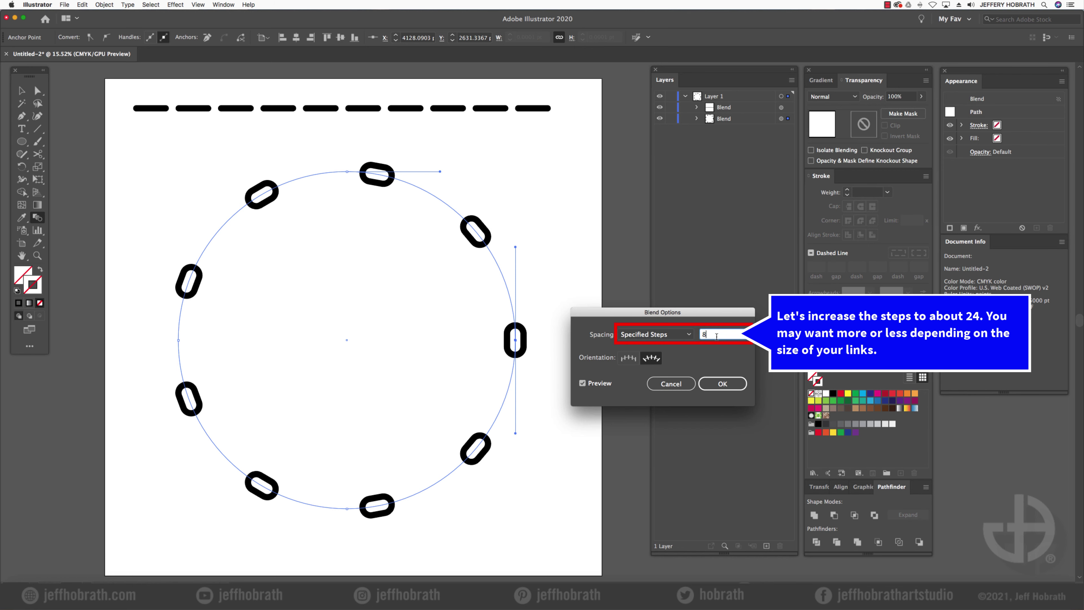
key("Up")
key("Up")
key("Up")
key("Up")
key("Up")
key("Up")
key("Up")
key("Up")
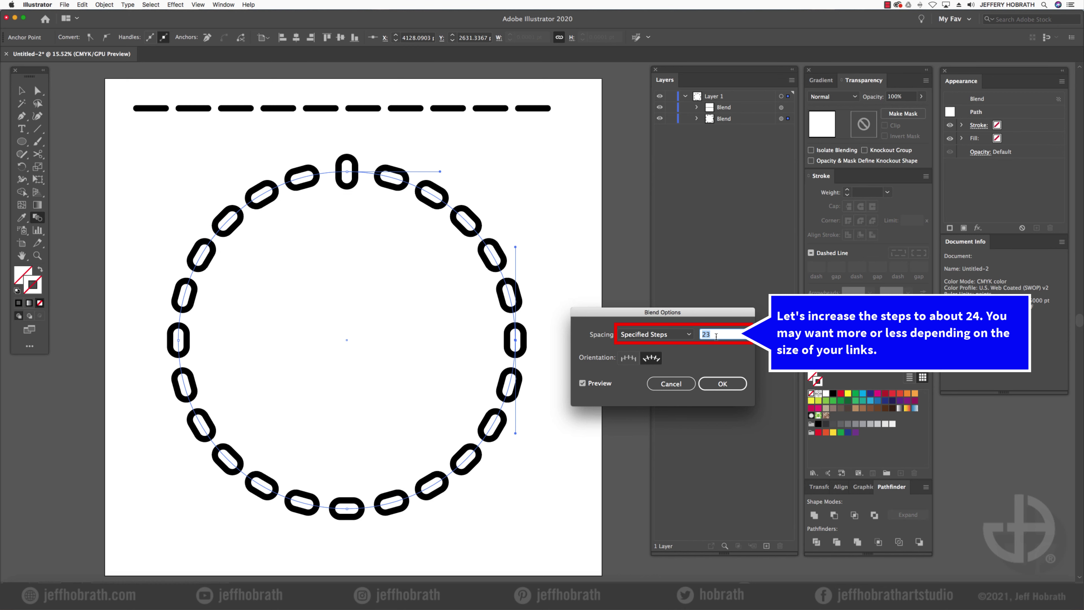
key("Up")
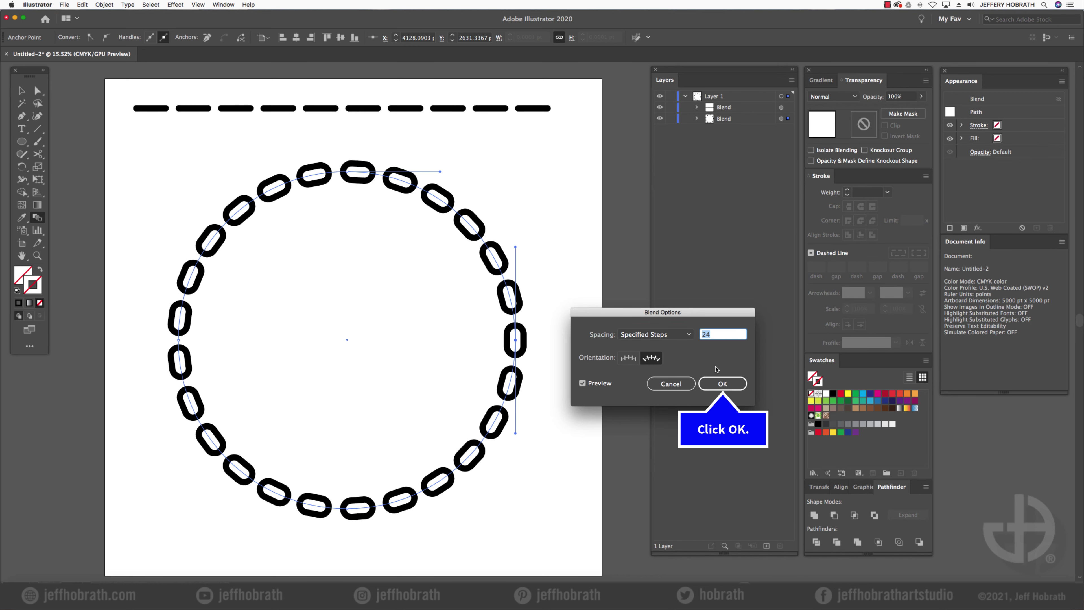
key("Return")
left_click(718, 384)
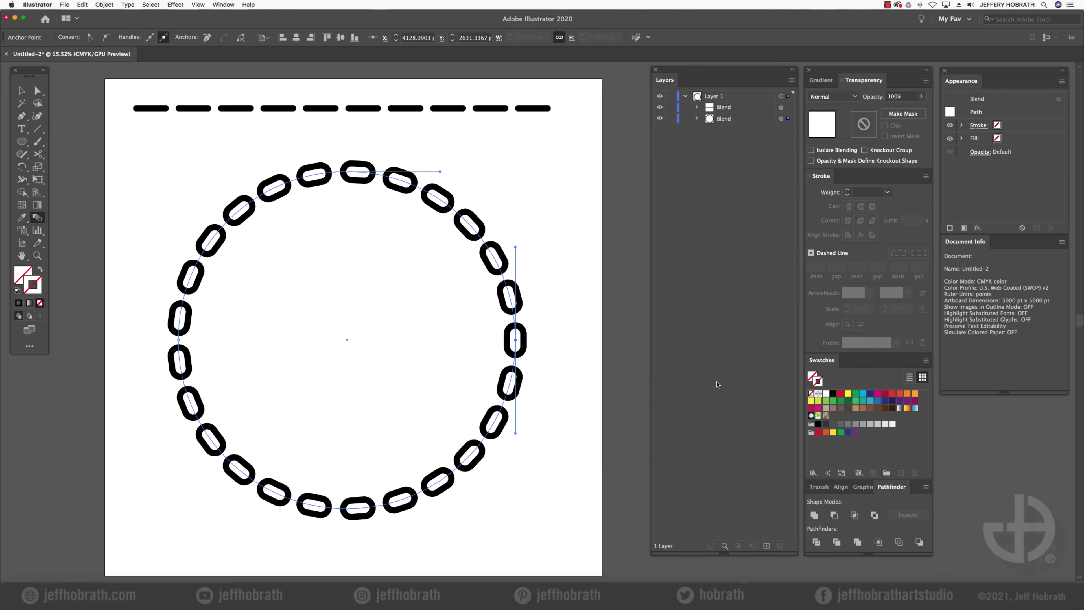
- Expand the circular link blend's object and fill into editable shapes
left_click(101, 6)
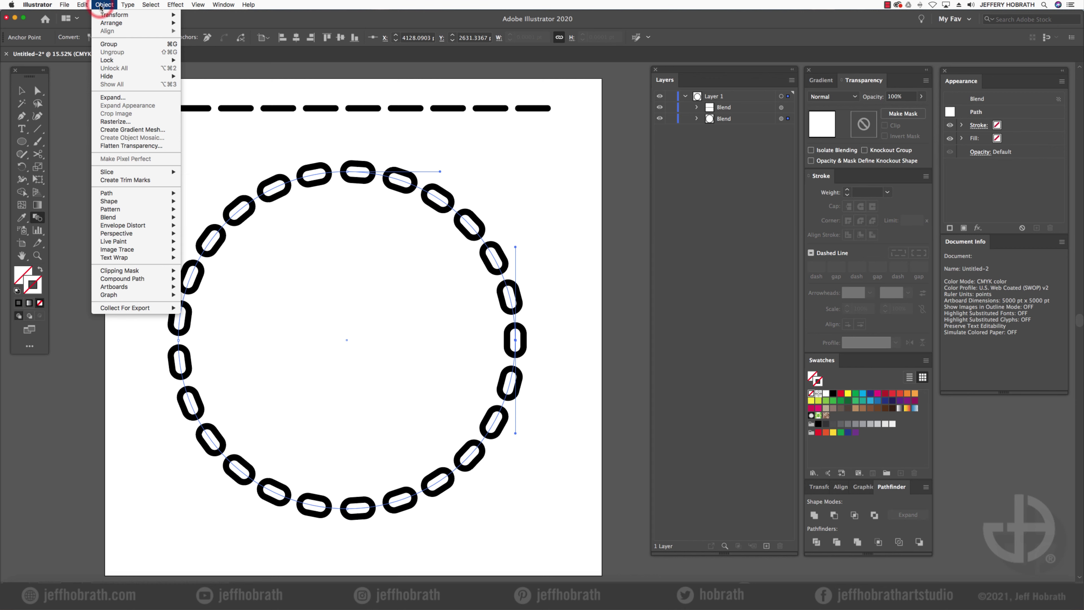
left_click(122, 97)
left_click(580, 356)
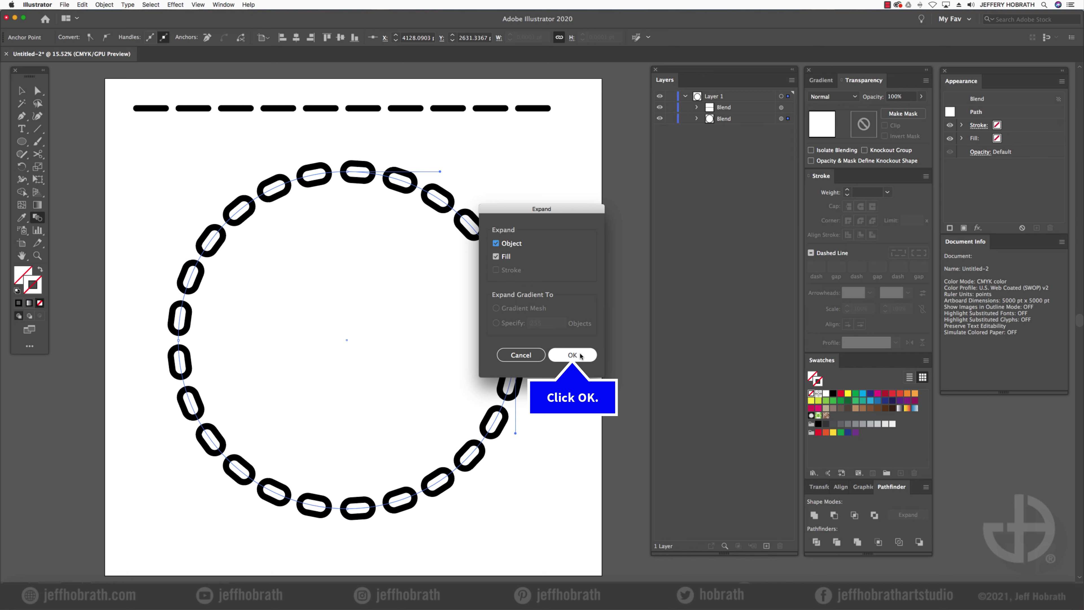
left_click(581, 355)
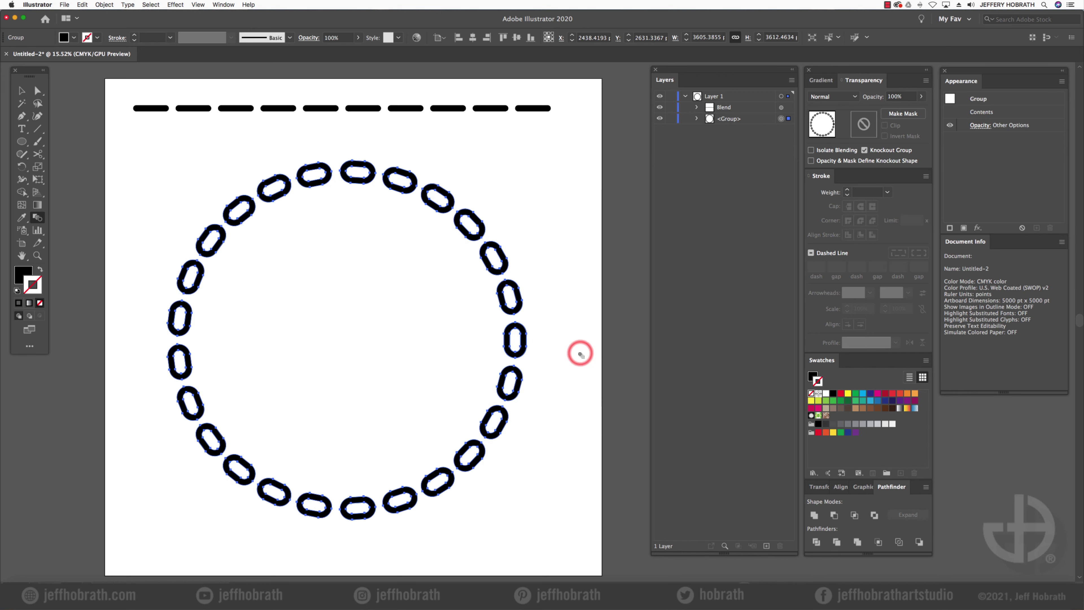
- Unite the expanded links and make them a compound path, leaving nothing selected
left_click(814, 515)
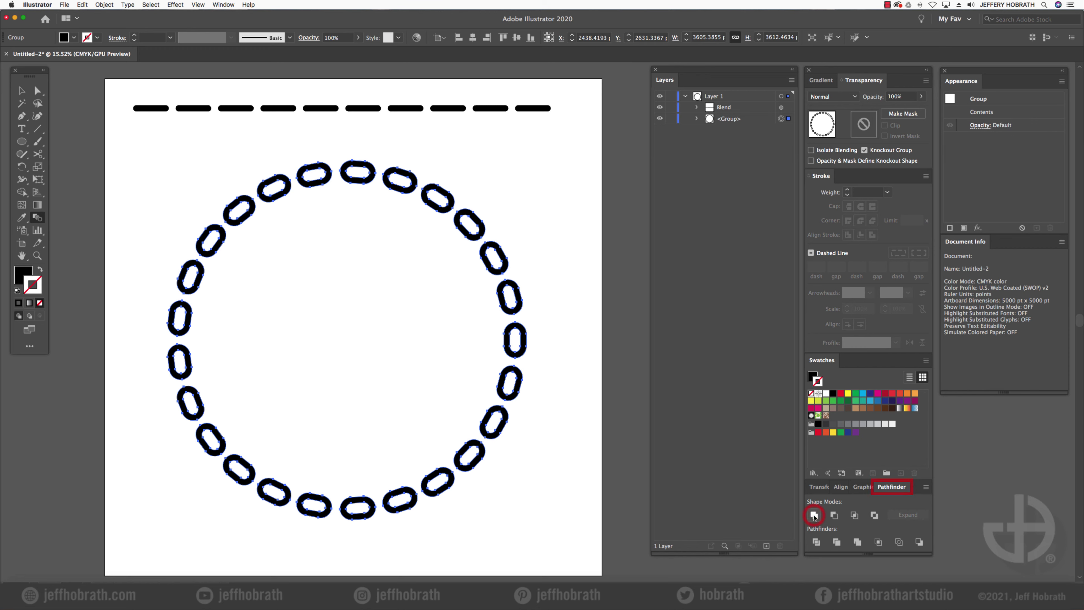
left_click(112, 5)
mouse_move(141, 279)
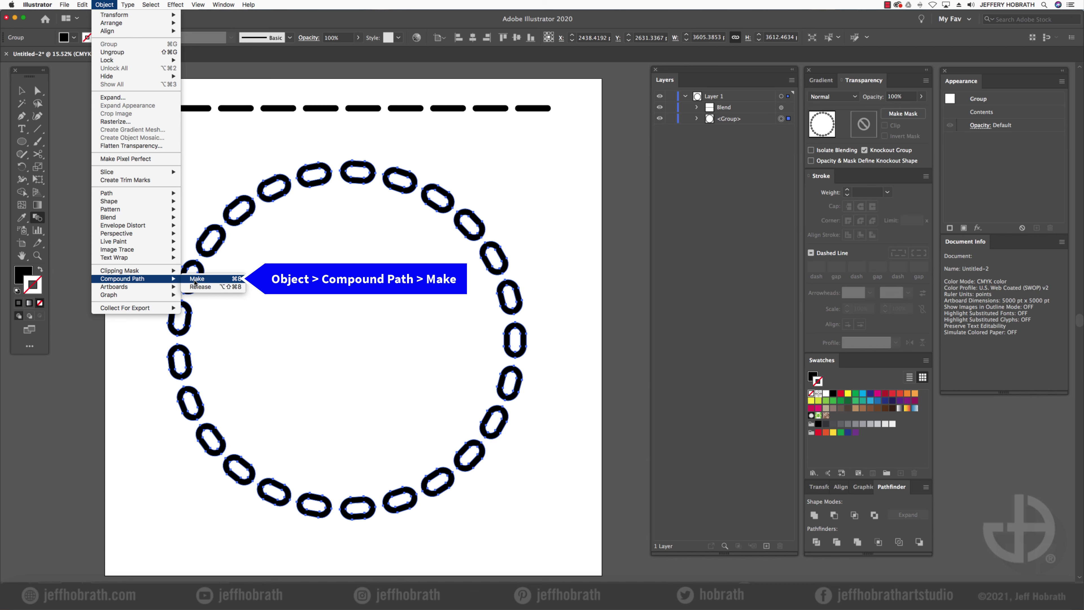
left_click(195, 282)
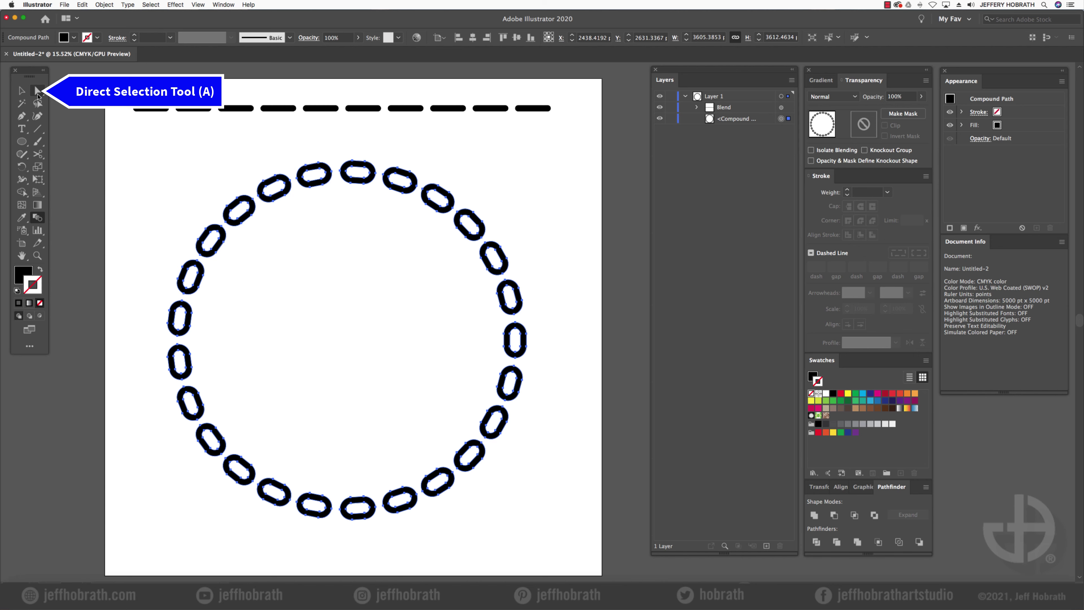
left_click(38, 92)
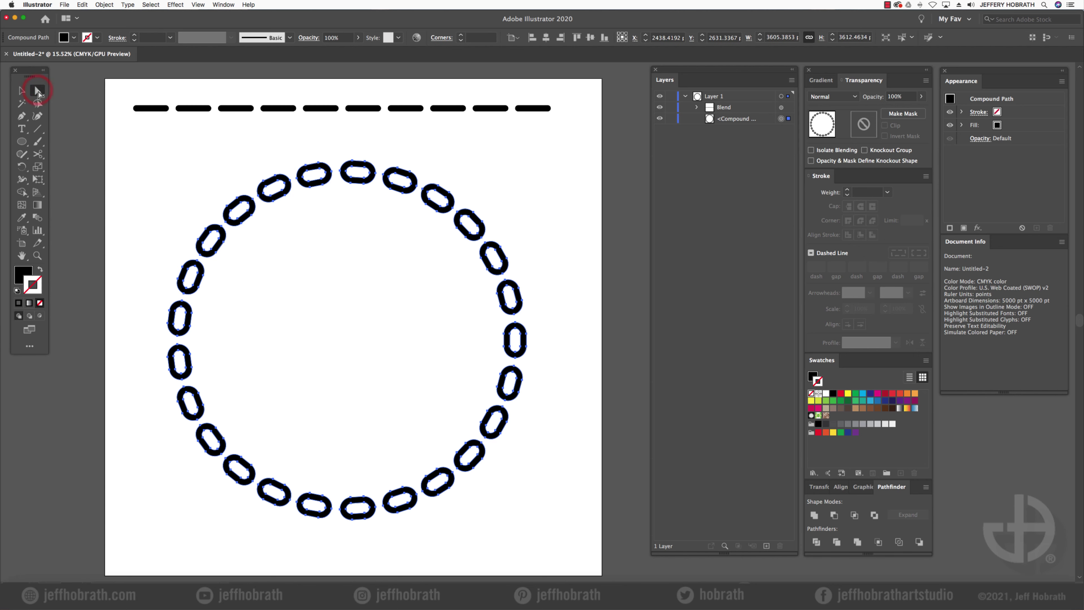
left_click(122, 144)
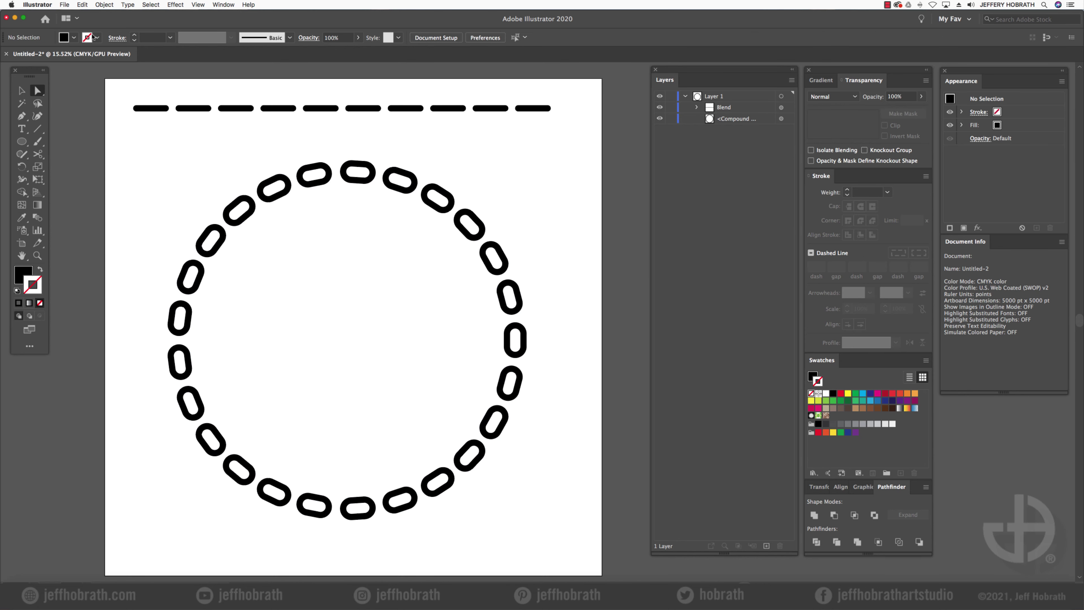
- Paste the copied circle in front and use it to replace the spine of the thin bar blend
left_click(82, 4)
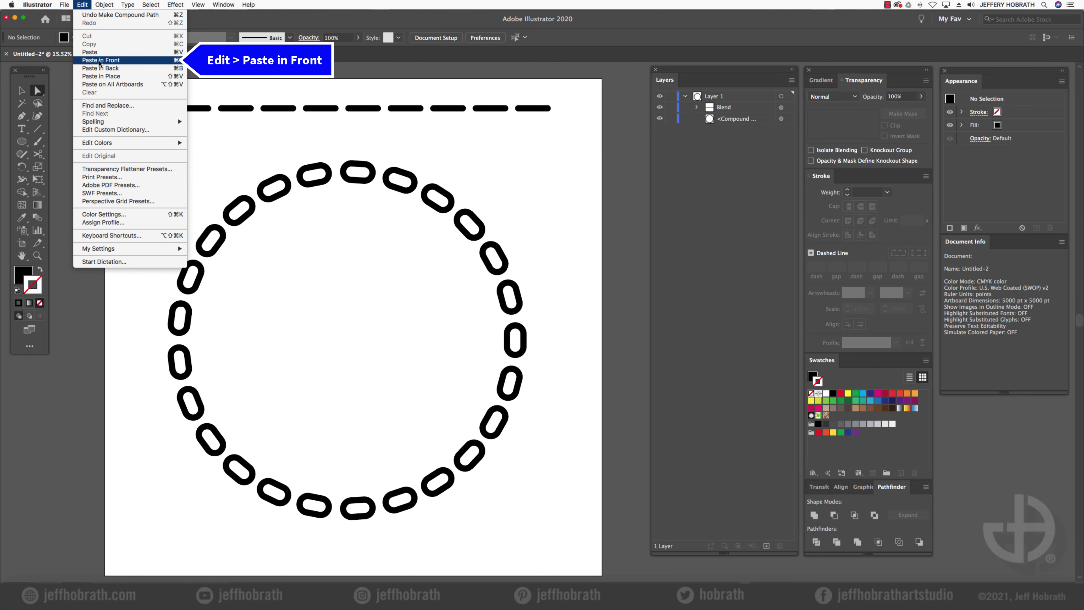
left_click(100, 60)
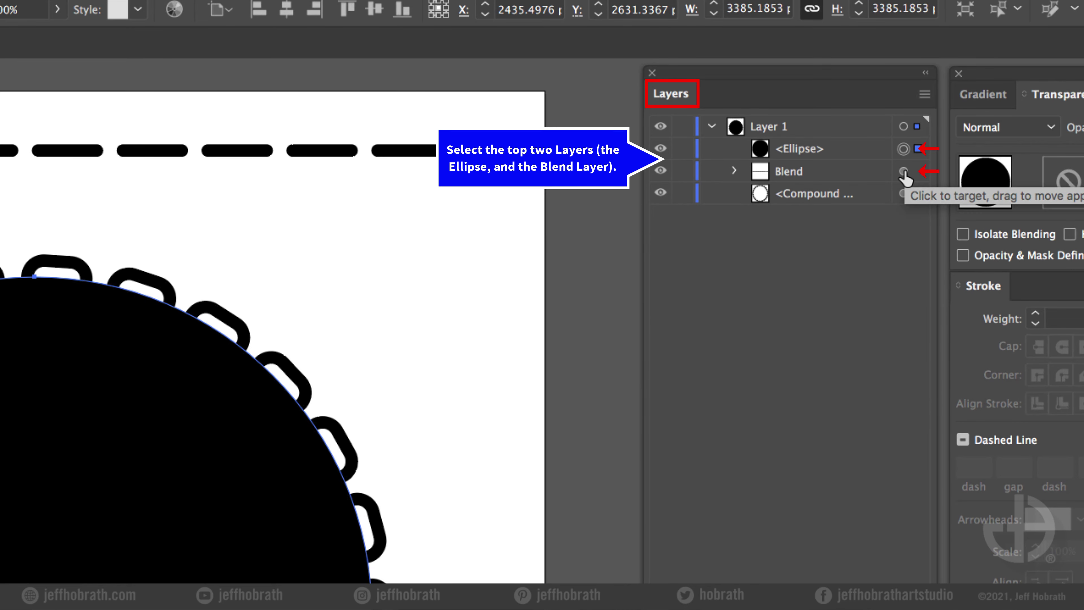
left_click(904, 172, "shift")
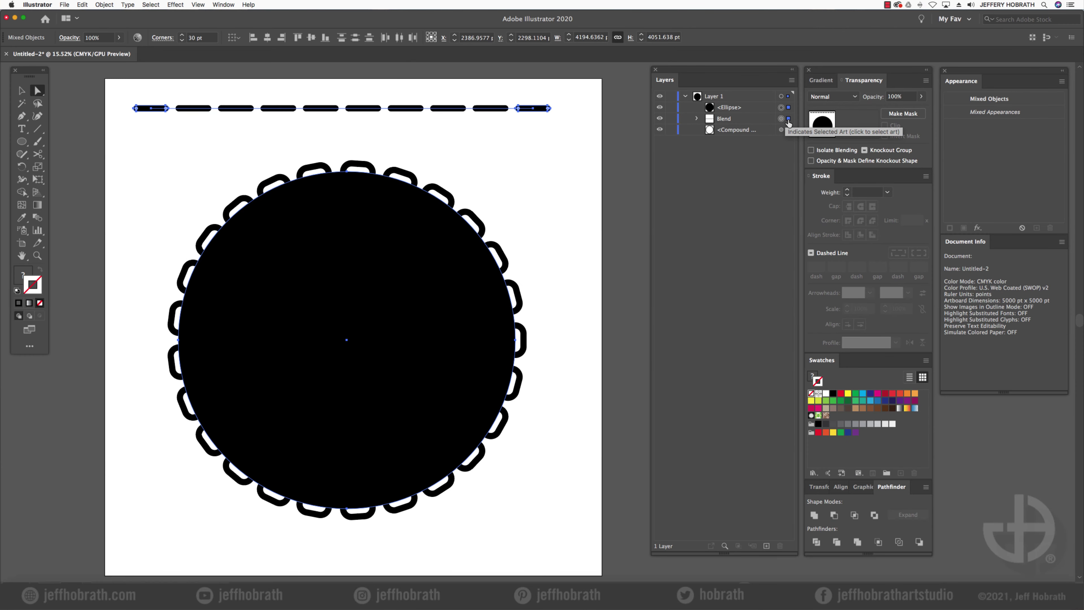
left_click(104, 4)
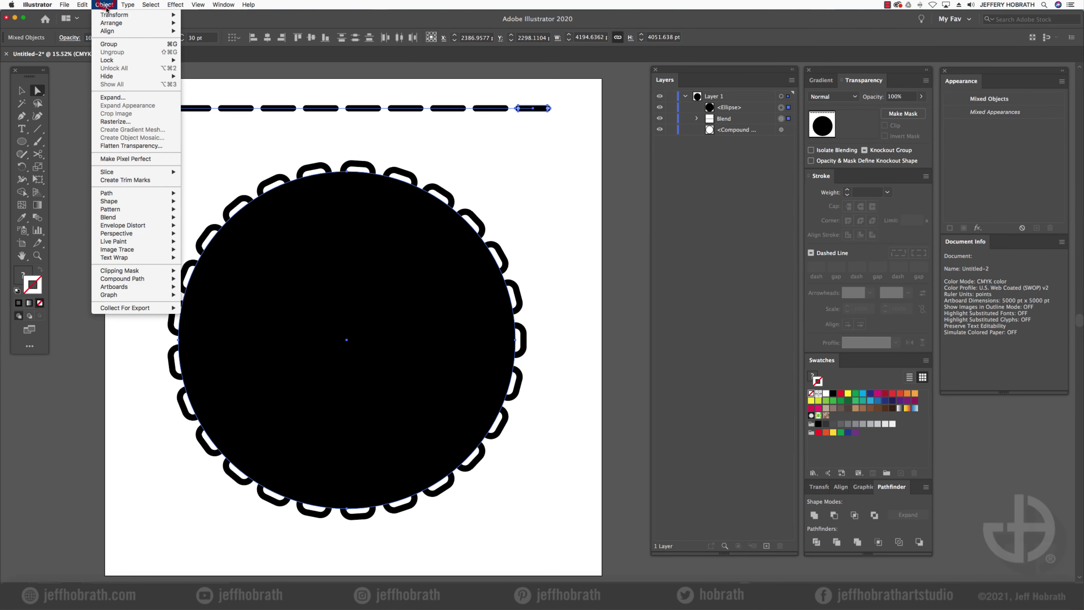
mouse_move(166, 217)
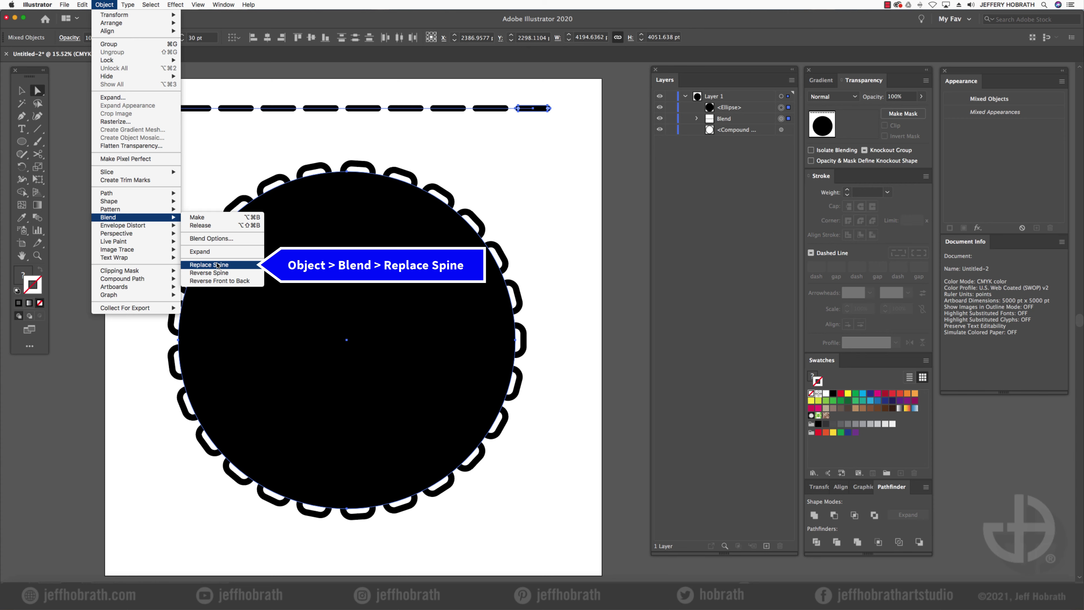
left_click(217, 264)
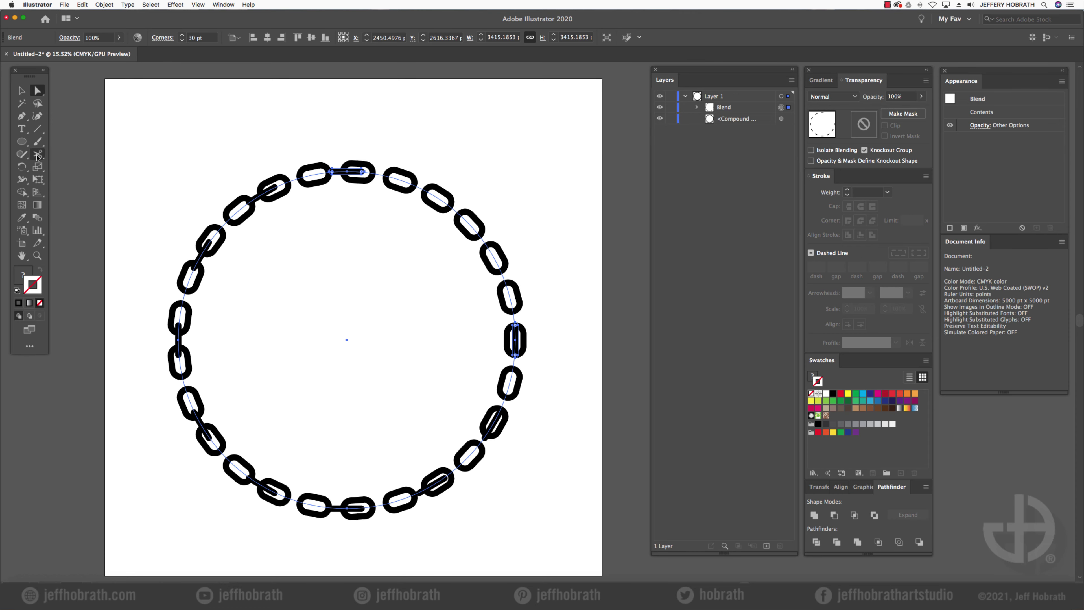
- Cut the bar blend's circular spine with the Scissors tool at its rightmost anchor point and set its spacing to 24 specified steps
left_click(38, 155)
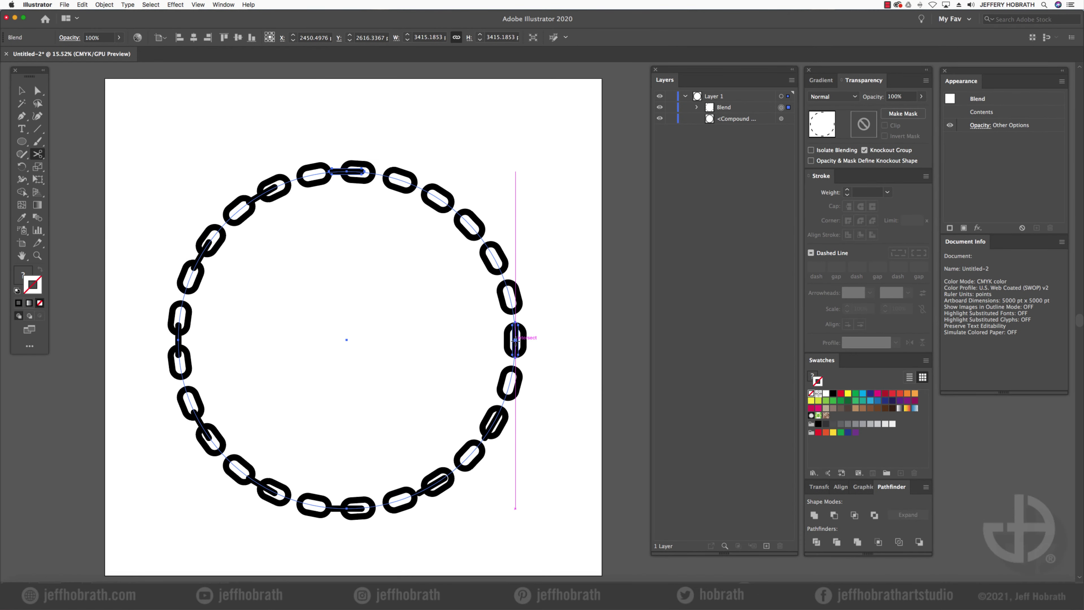
left_click(515, 339)
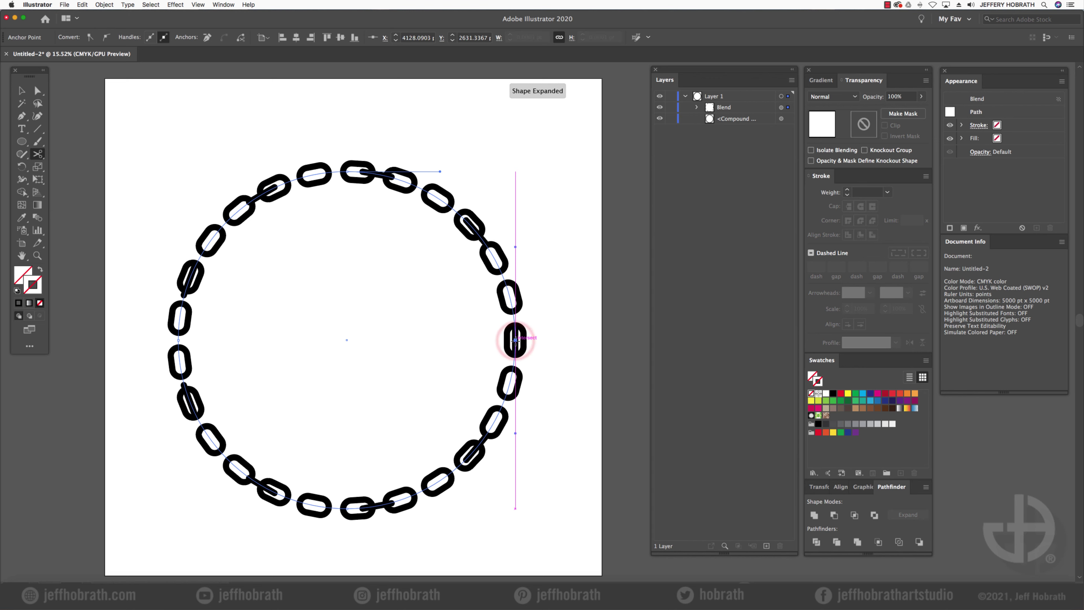
double_click(38, 219)
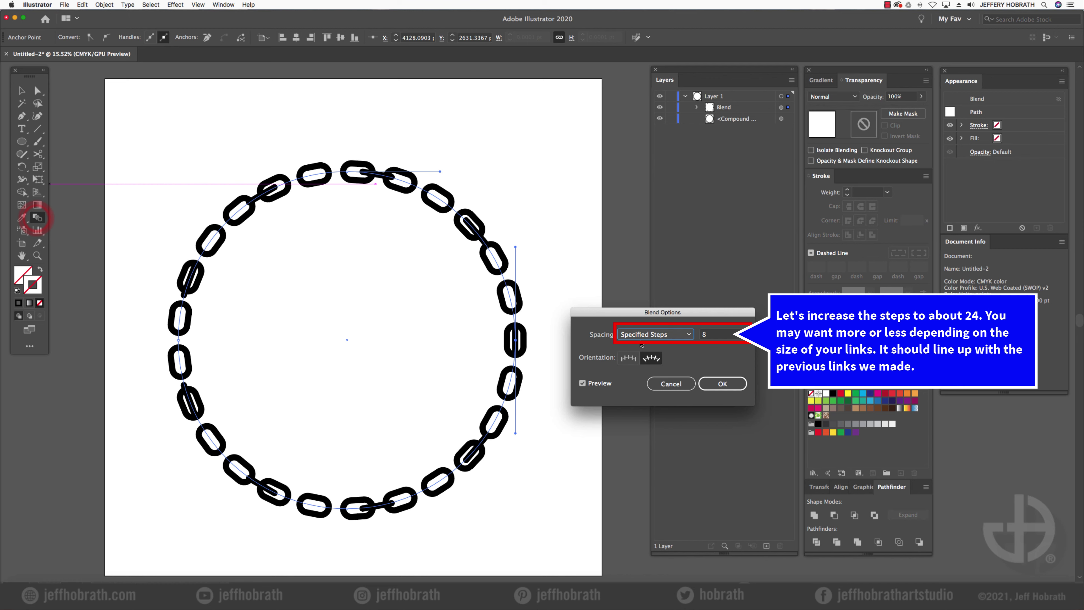
left_click(715, 334)
key("Up")
key("Up")
key("Up")
key("Up")
key("Up")
key("Up")
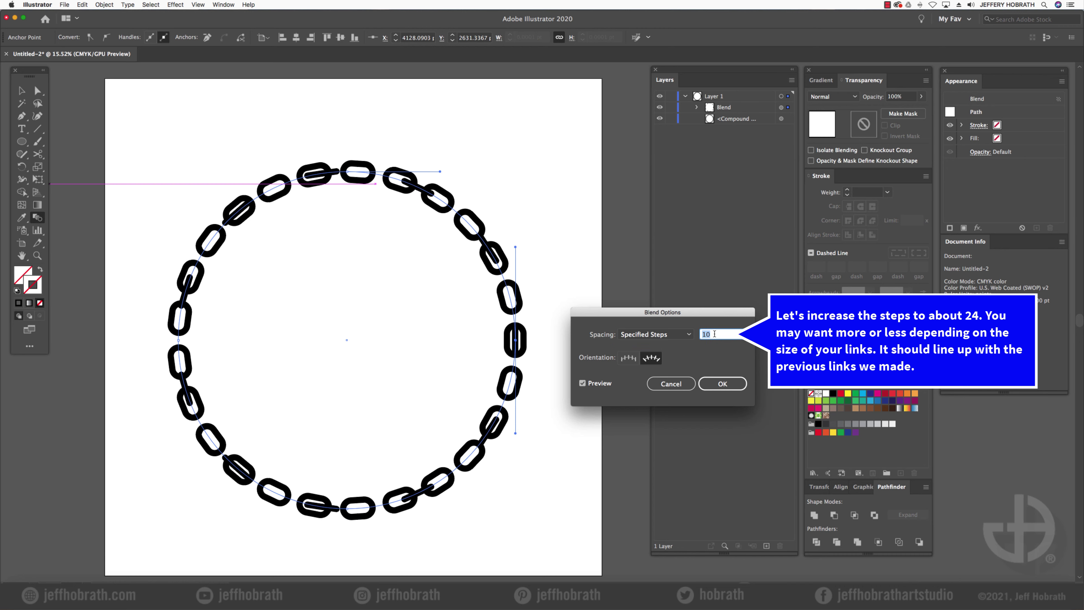
key("Up")
key("Up")
key("Up")
key("Up")
key("Up")
key("Up")
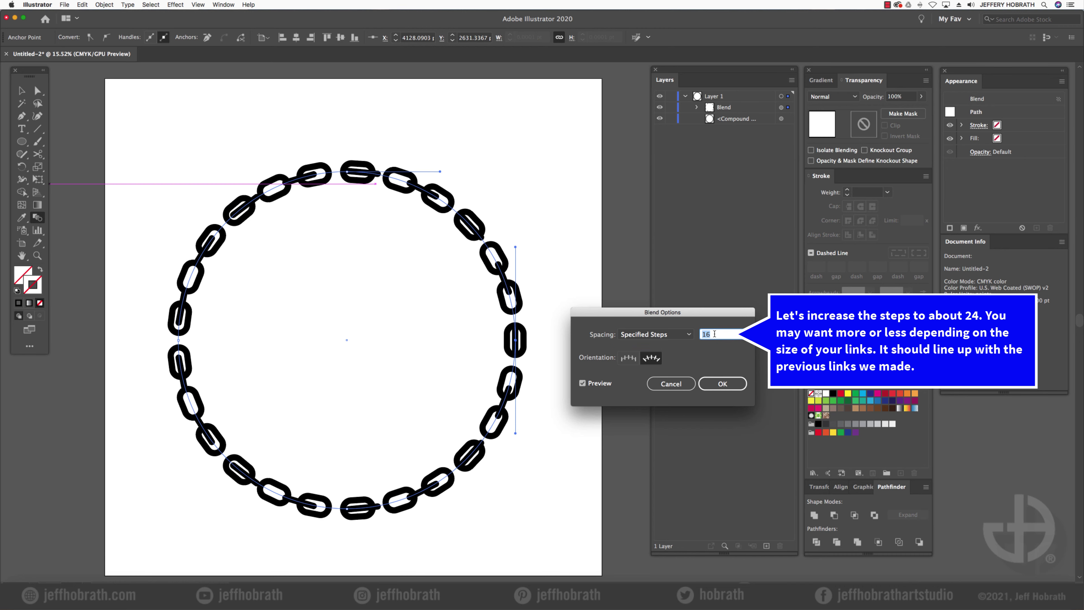
key("Up")
key("Up")
key("Up")
key("Up")
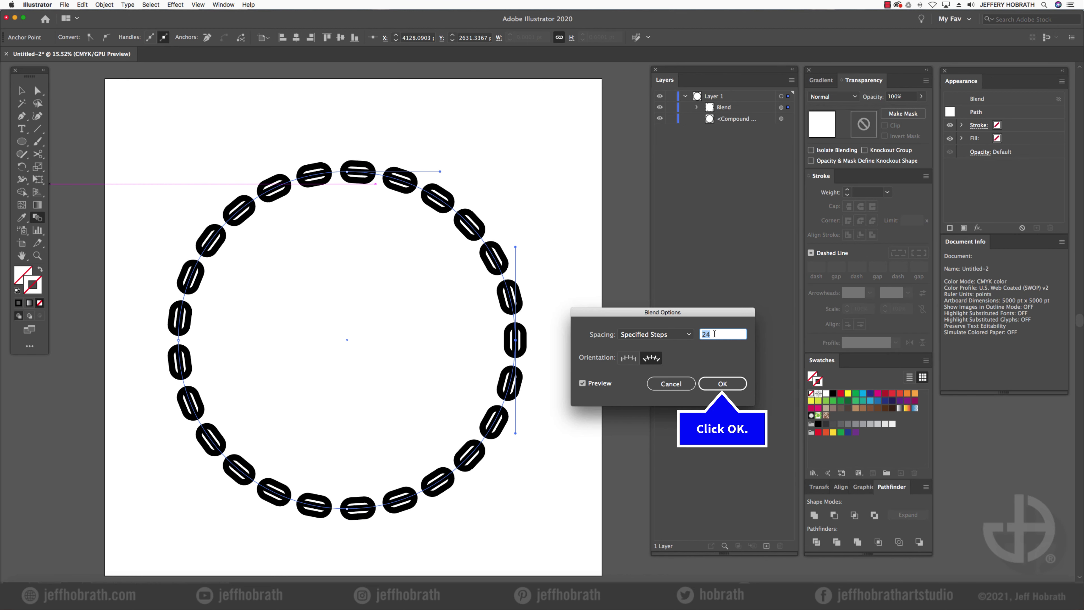
left_click(709, 382)
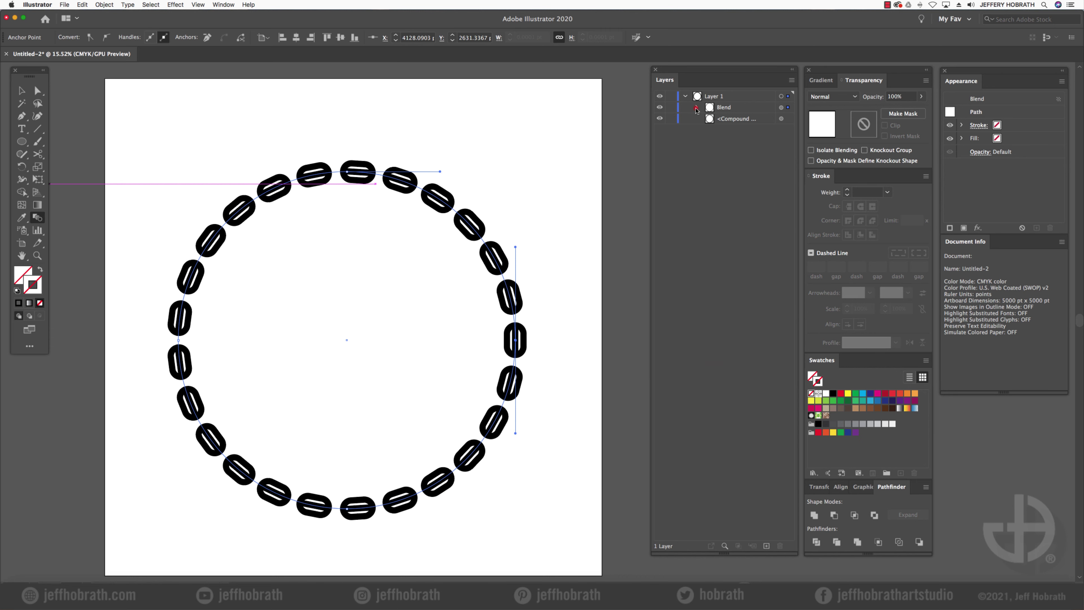
- Centre the bar blend's two key rectangles on each other horizontally and vertically, leaving the spine path out of the selection
left_click(696, 110)
left_click(781, 129)
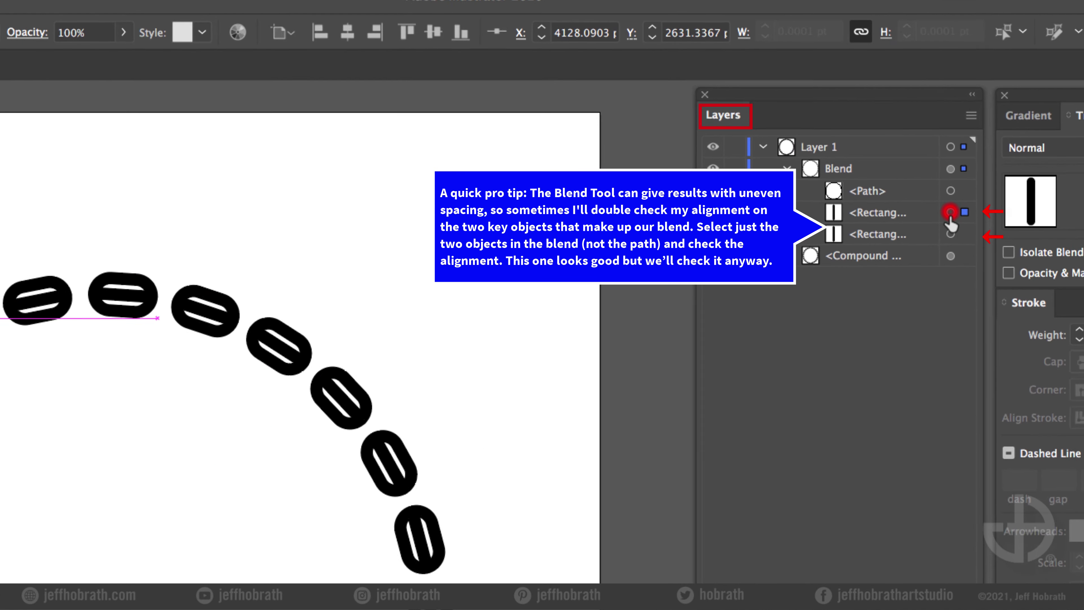
left_click(949, 233, "shift")
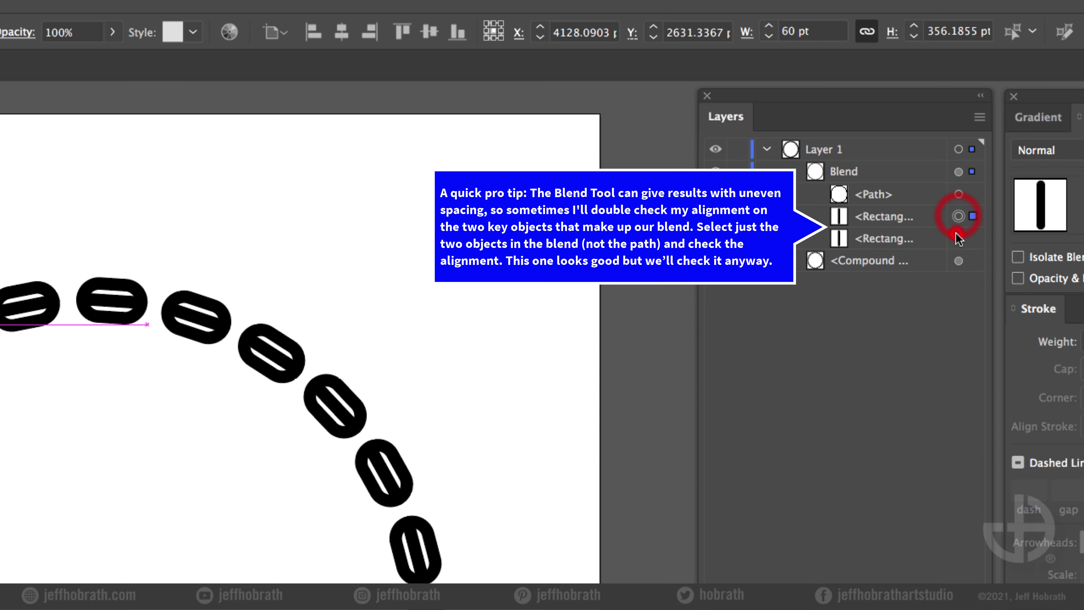
left_click(958, 239, "shift")
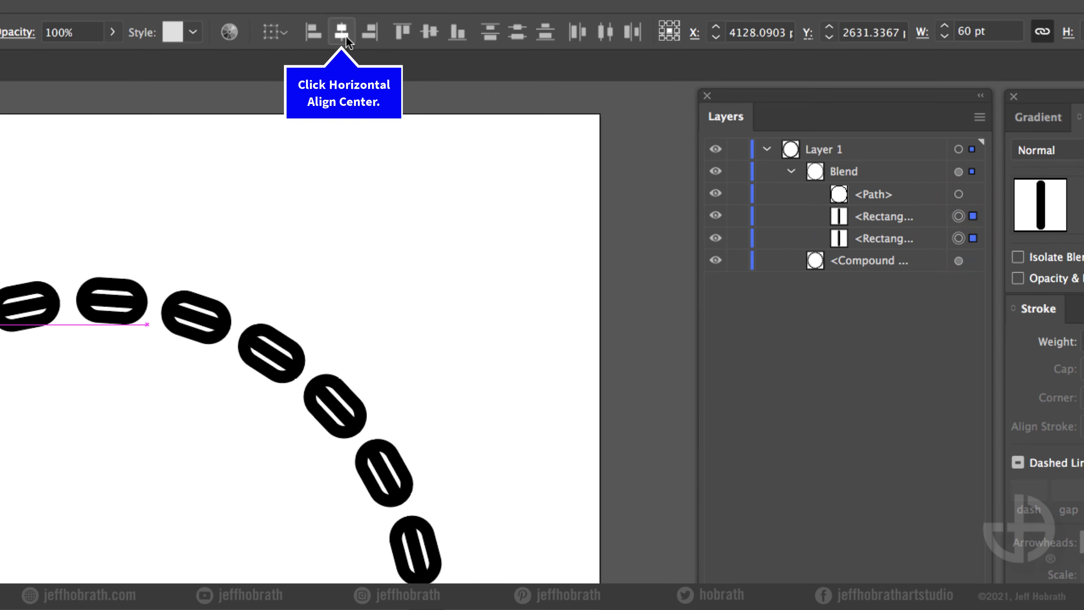
left_click(341, 32)
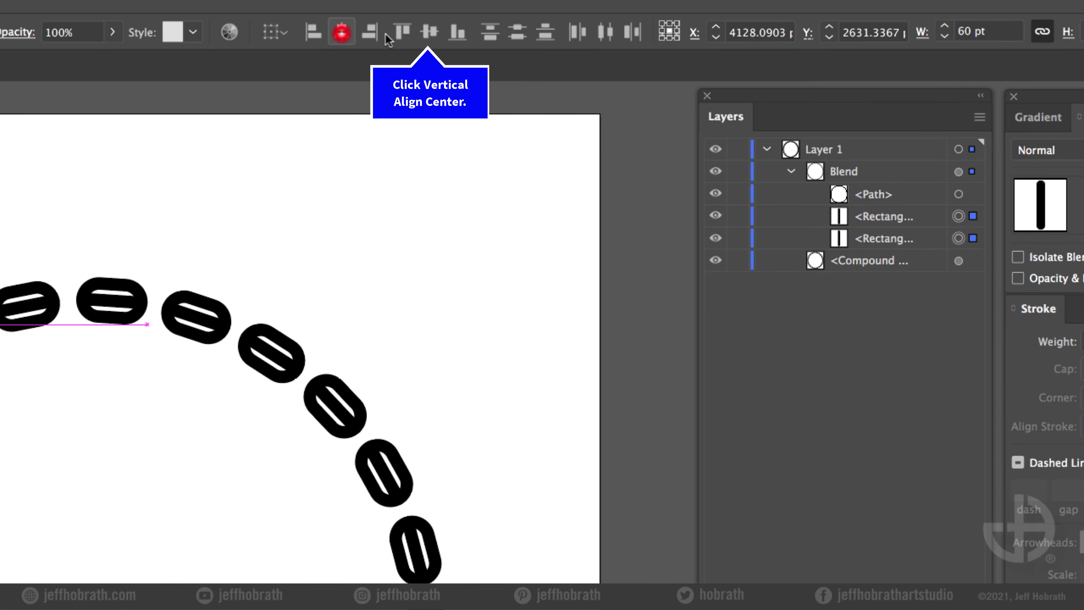
left_click(430, 35)
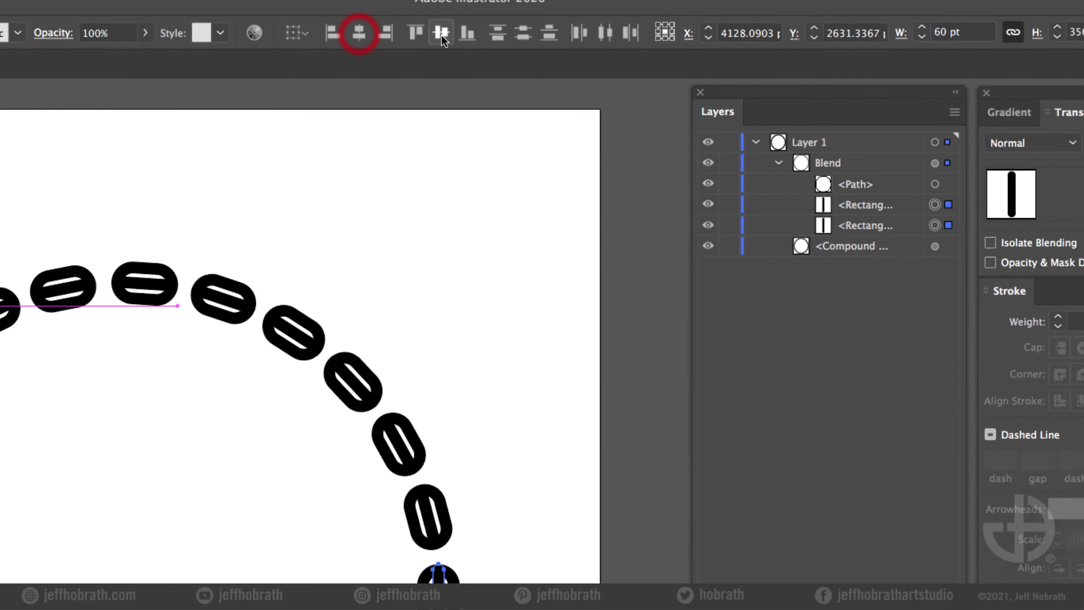
- Expand the circular bar blend's object and fill into editable shapes
left_click(103, 5)
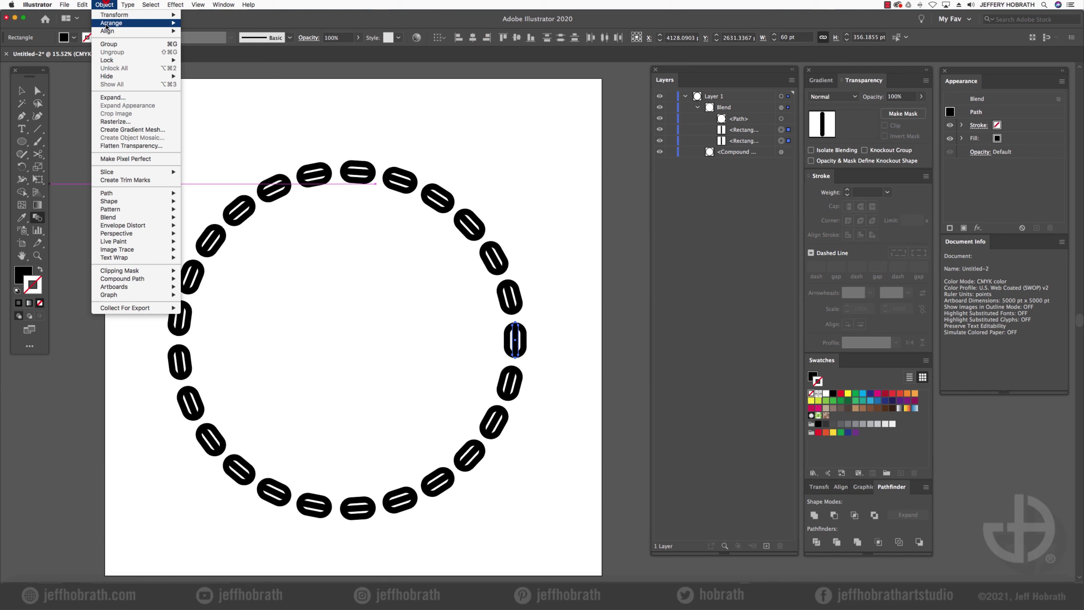
left_click(117, 97)
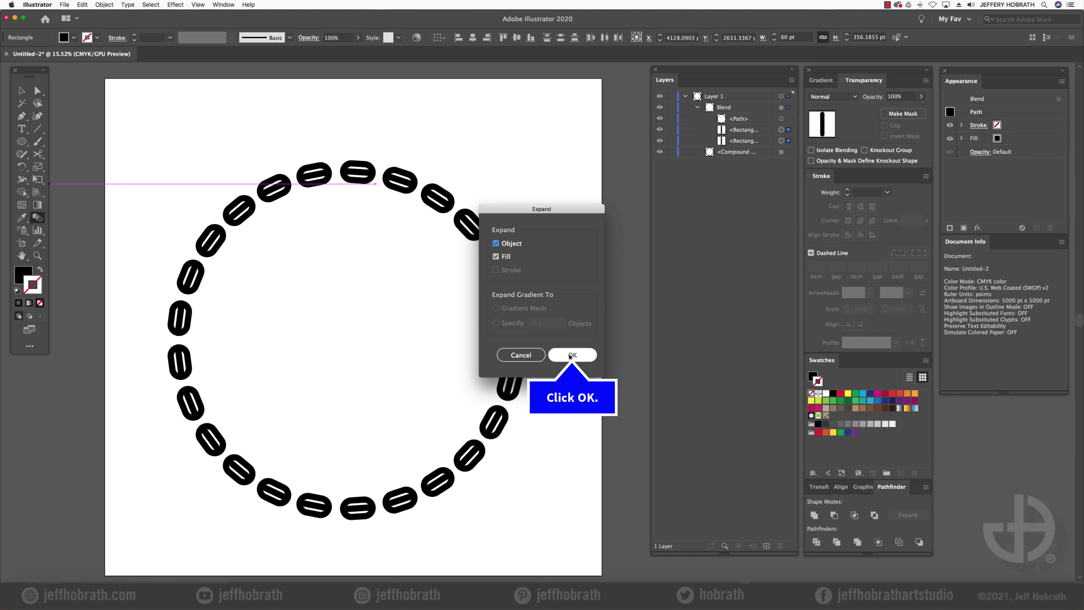
left_click(570, 356)
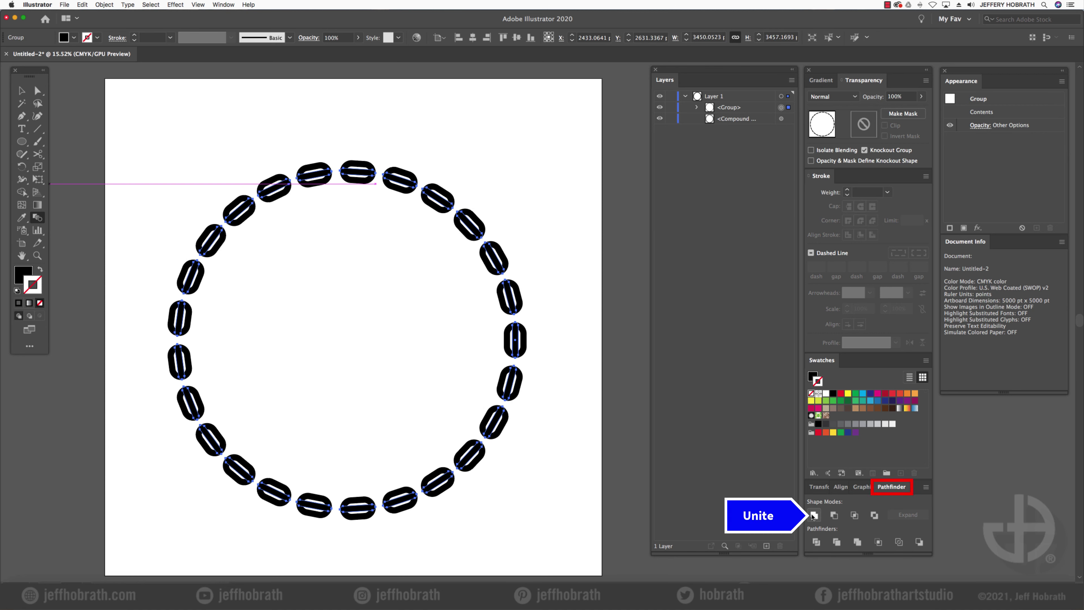
- Unite the expanded bars and make them a compound path
left_click(813, 516)
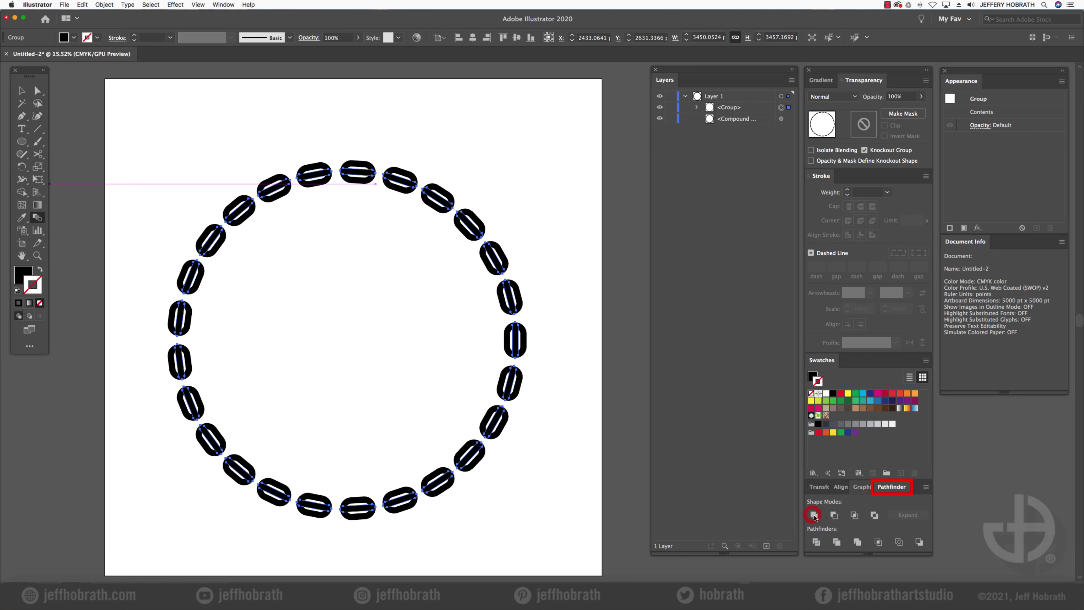
left_click(103, 5)
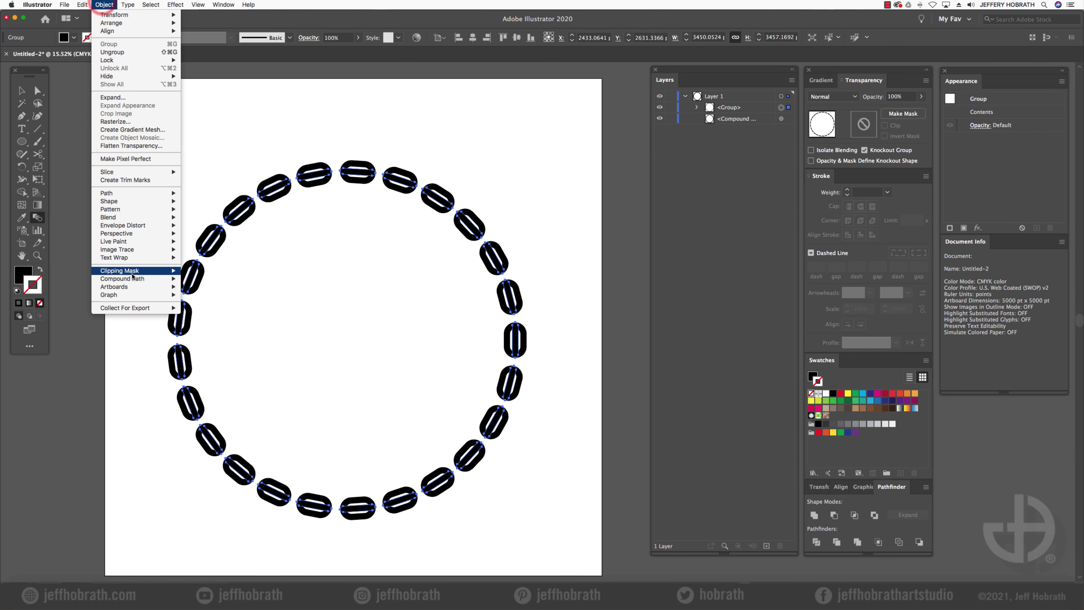
mouse_move(134, 280)
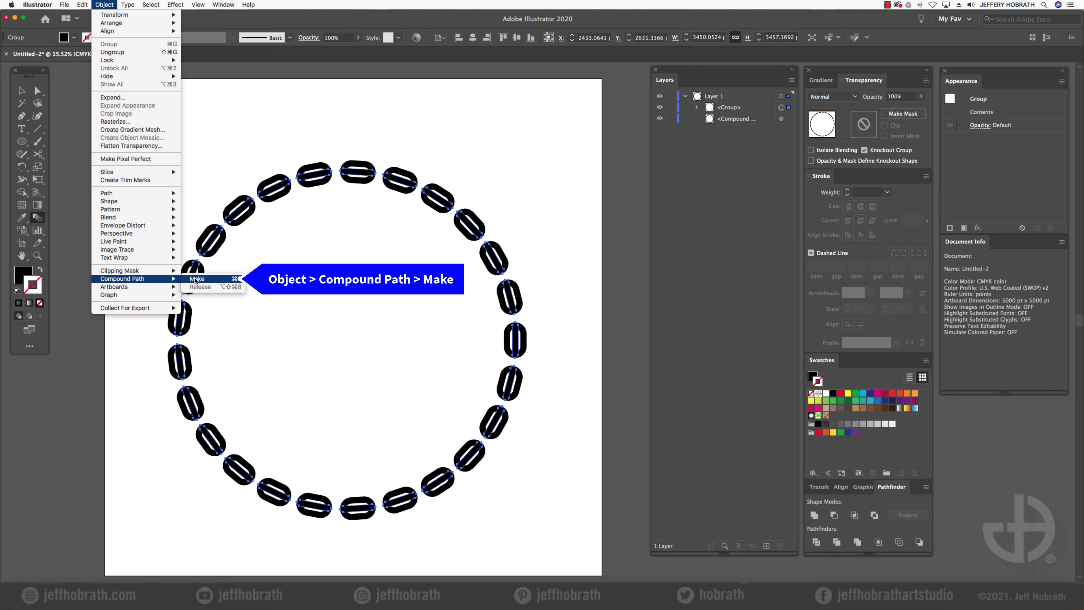
left_click(196, 279)
- Rotate the ring of bars freehand about 7° clockwise around the circle's centre so each bar bridges two neighbouring links
left_click(22, 167)
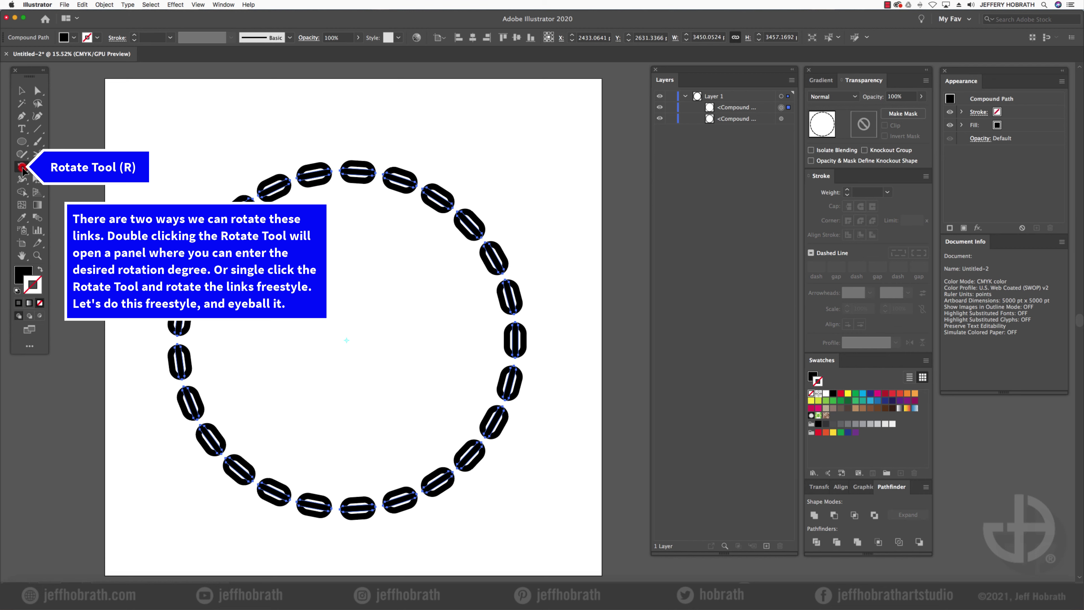
left_click(23, 168)
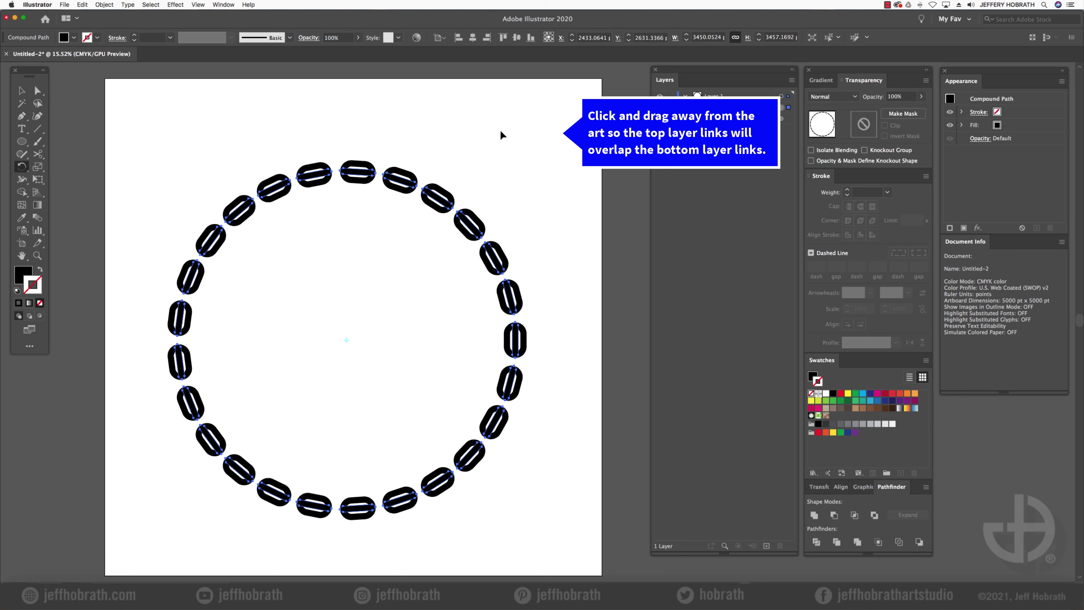
left_click_drag(512, 124, 537, 148)
left_click_drag(537, 144, 537, 143)
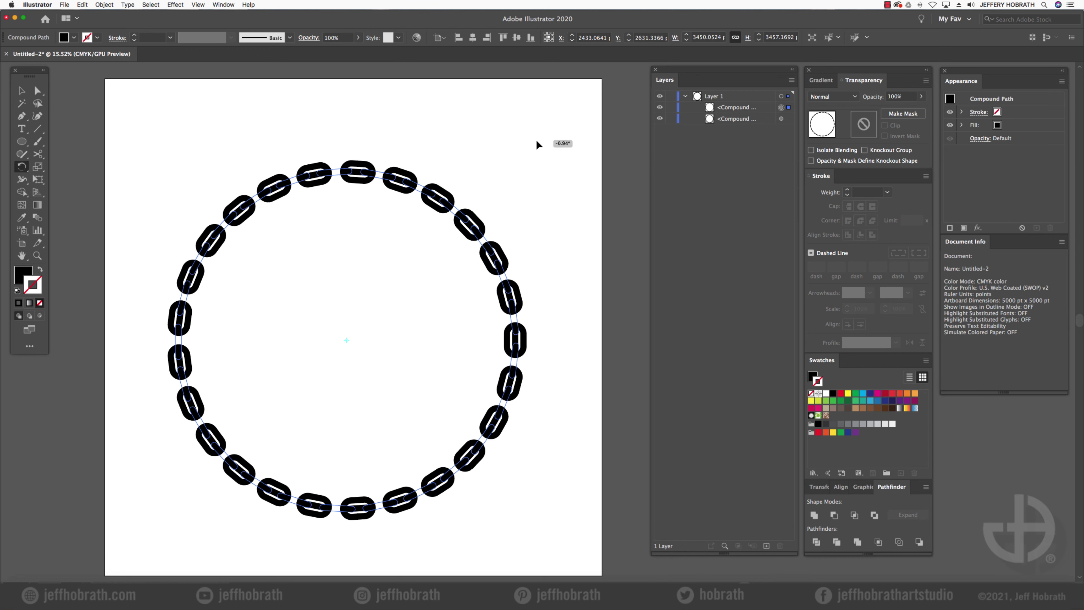
left_click_drag(537, 144, 530, 142)
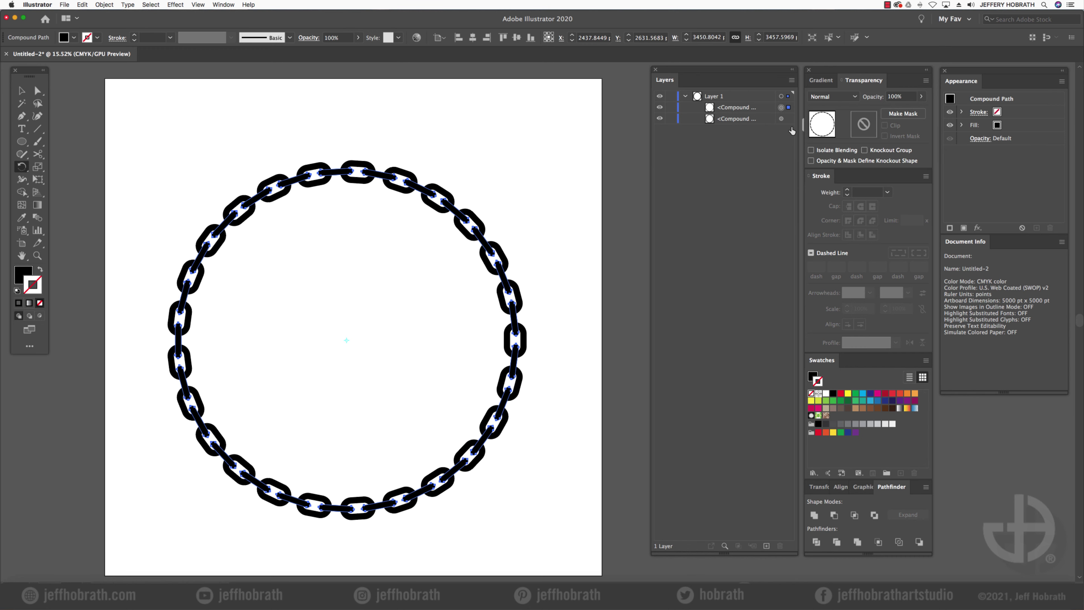
- Unite the links and connecting bars into one shape and make it a compound path, leaving nothing selected
left_click(782, 120, "shift")
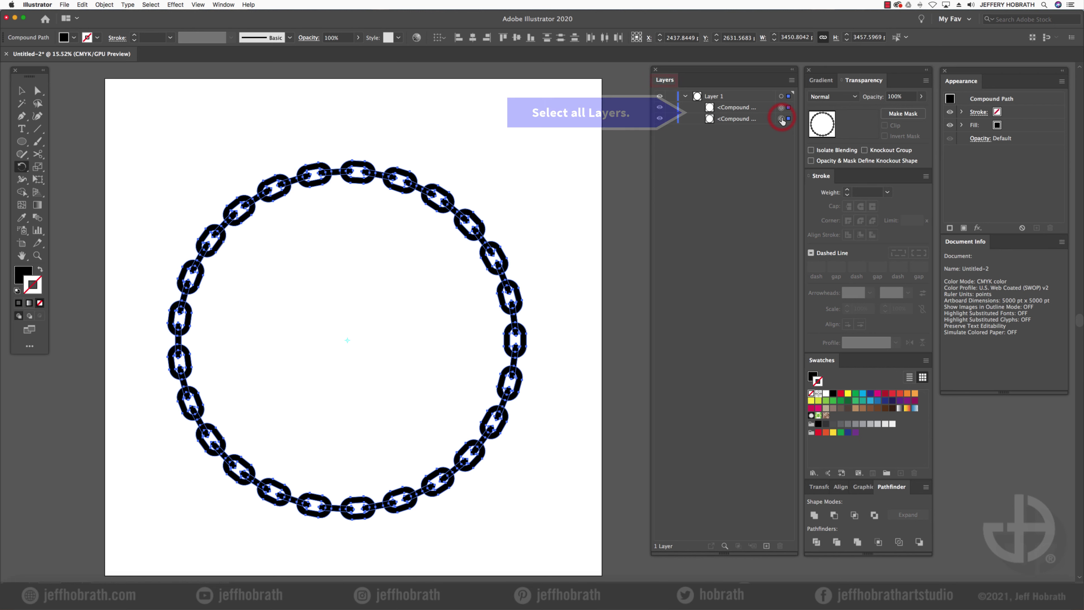
left_click(782, 119, "shift")
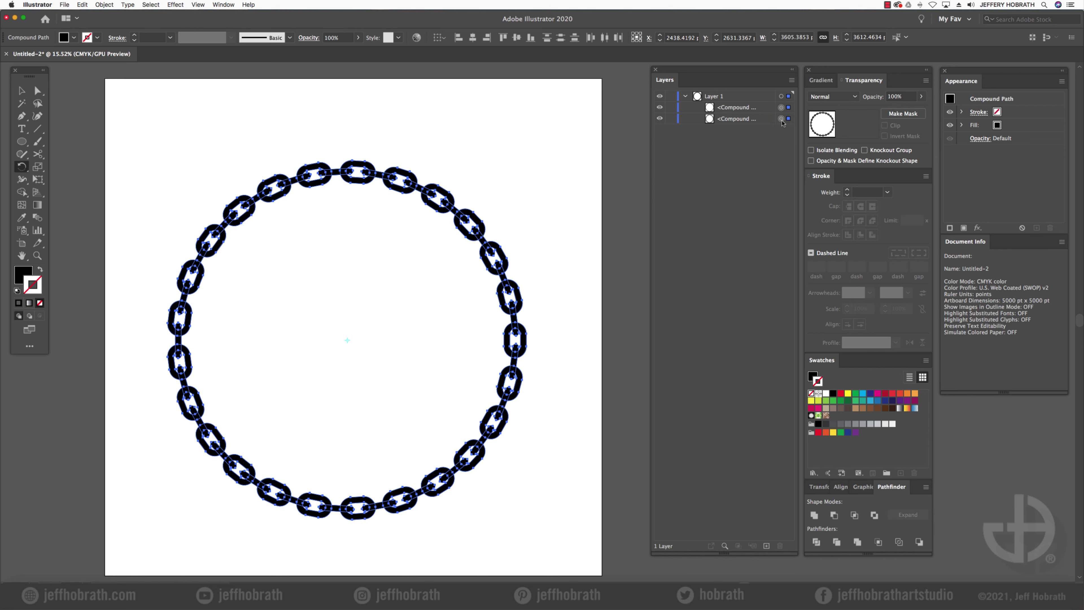
left_click(814, 517)
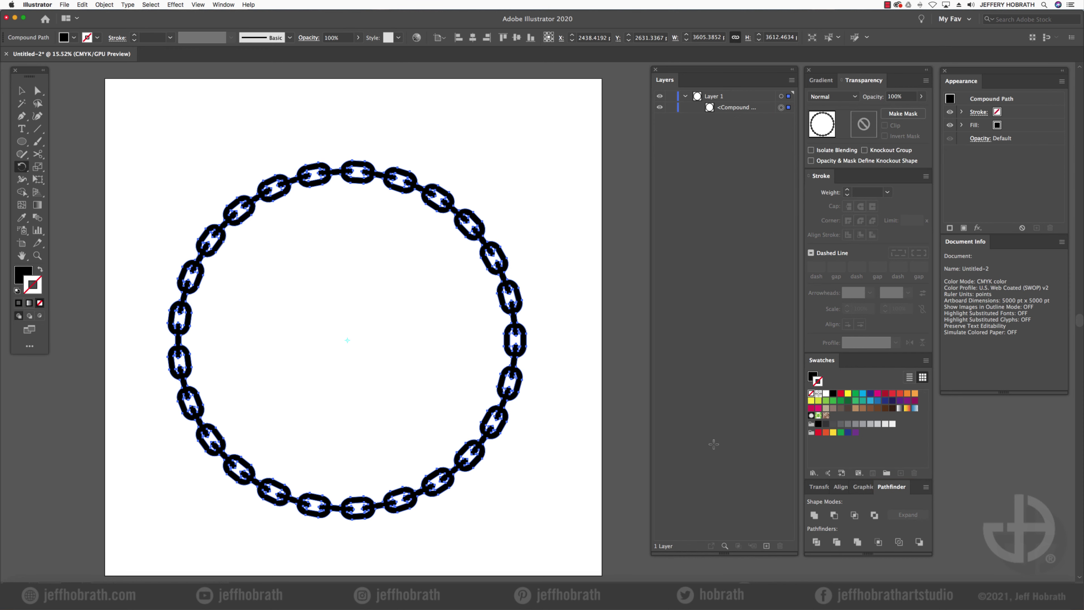
left_click(104, 5)
mouse_move(164, 279)
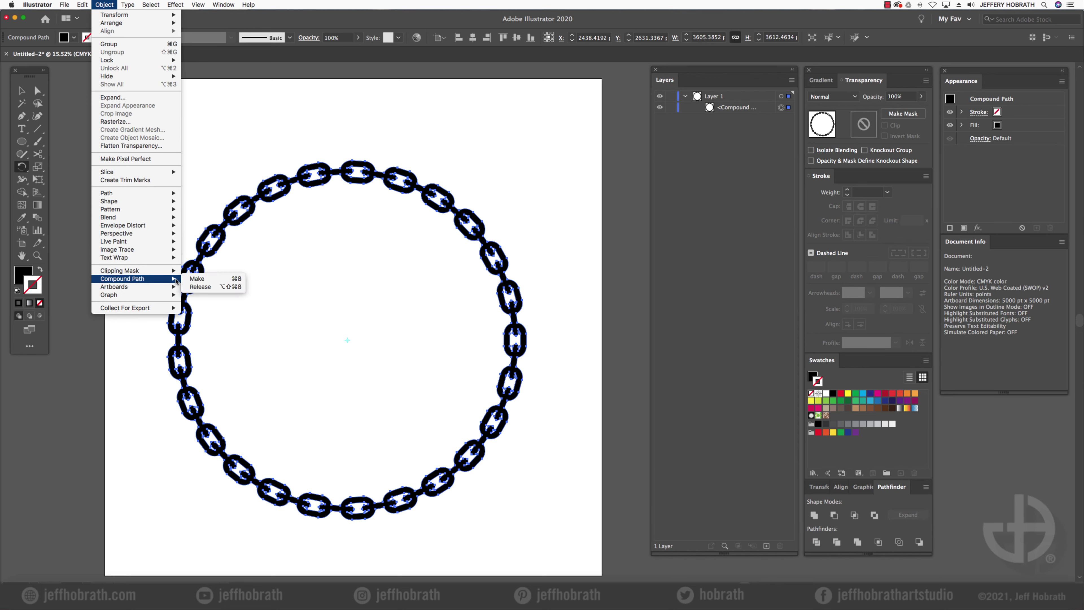
left_click(197, 279)
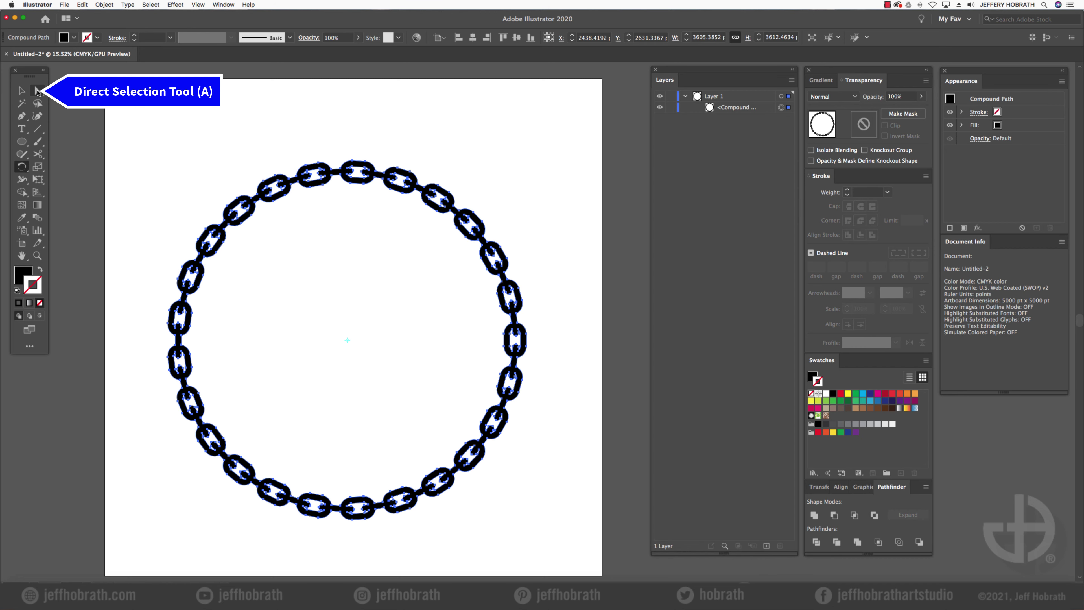
left_click(37, 90)
left_click(121, 118)
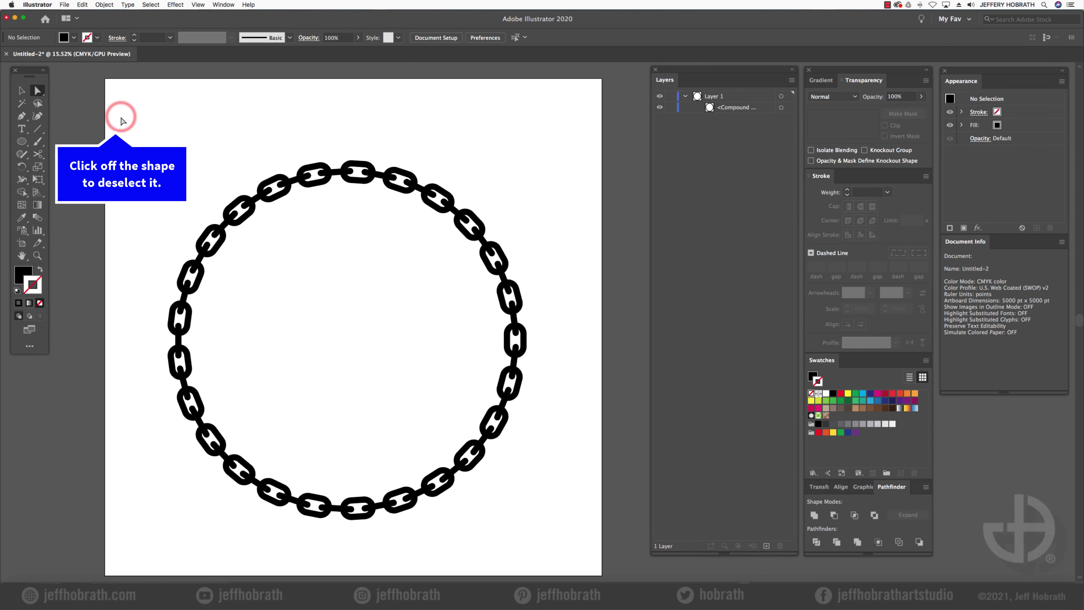